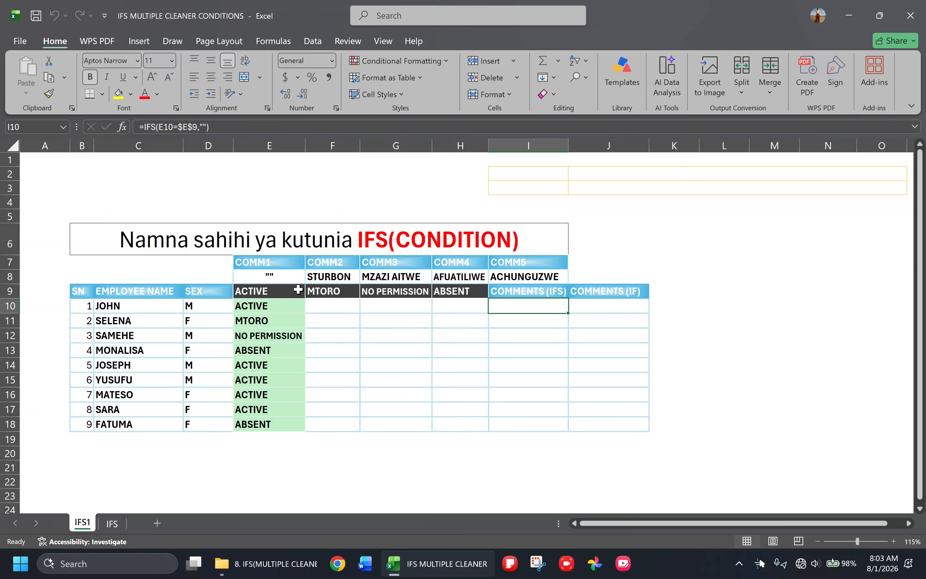
Examine the status criteria, comment texts and comment columns on sheet IFS1, and the grades table on sheet IFS
click(274, 296)
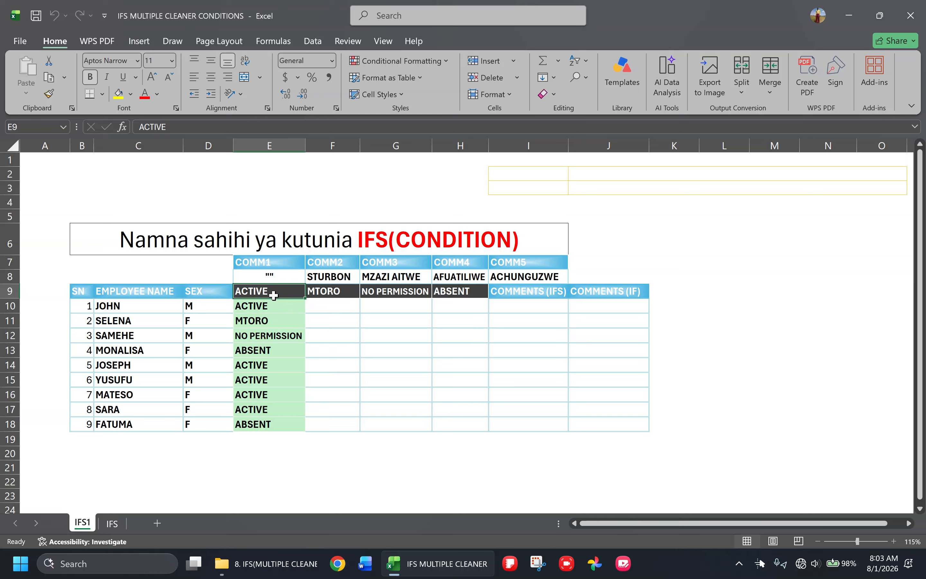
click(272, 275)
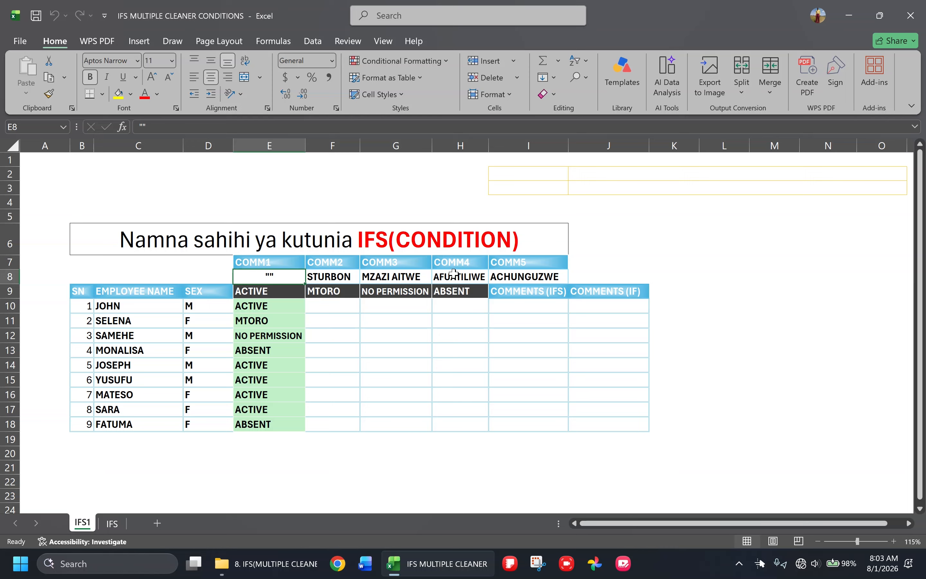
drag(499, 306, 500, 418)
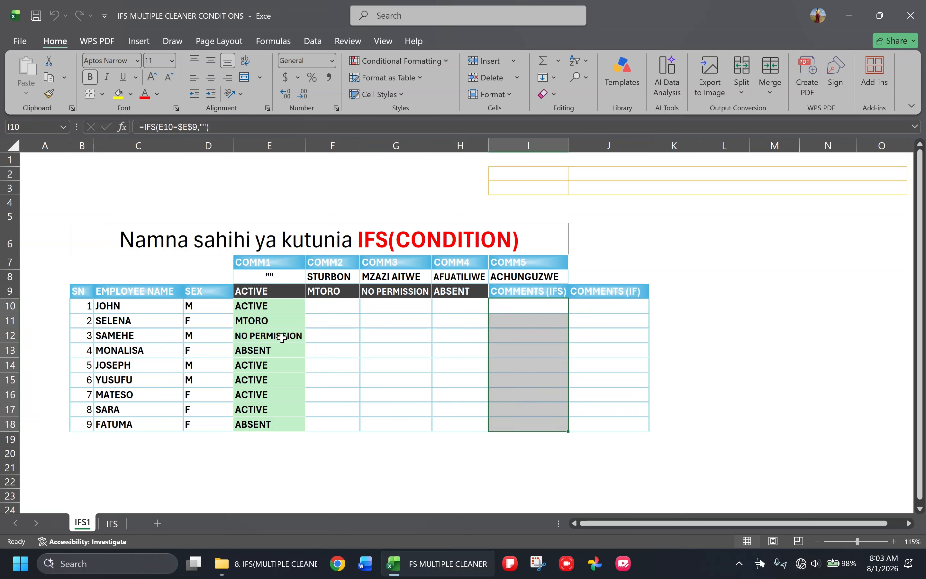
drag(273, 306, 270, 408)
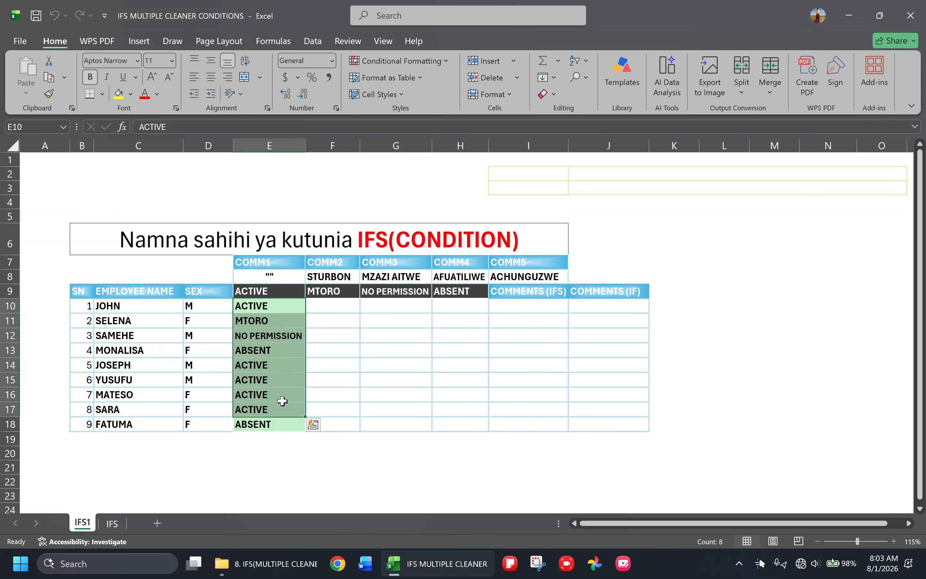
click(518, 321)
click(521, 305)
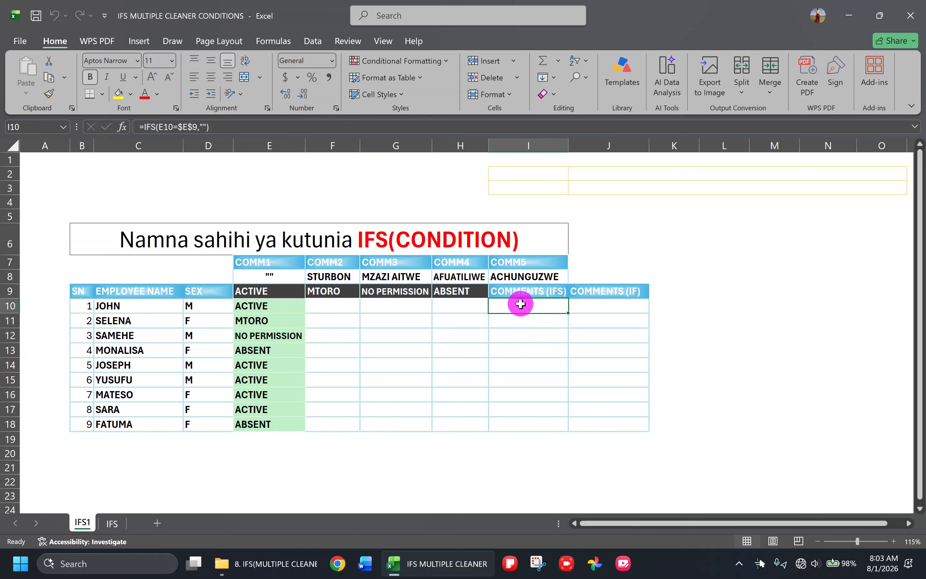
click(619, 307)
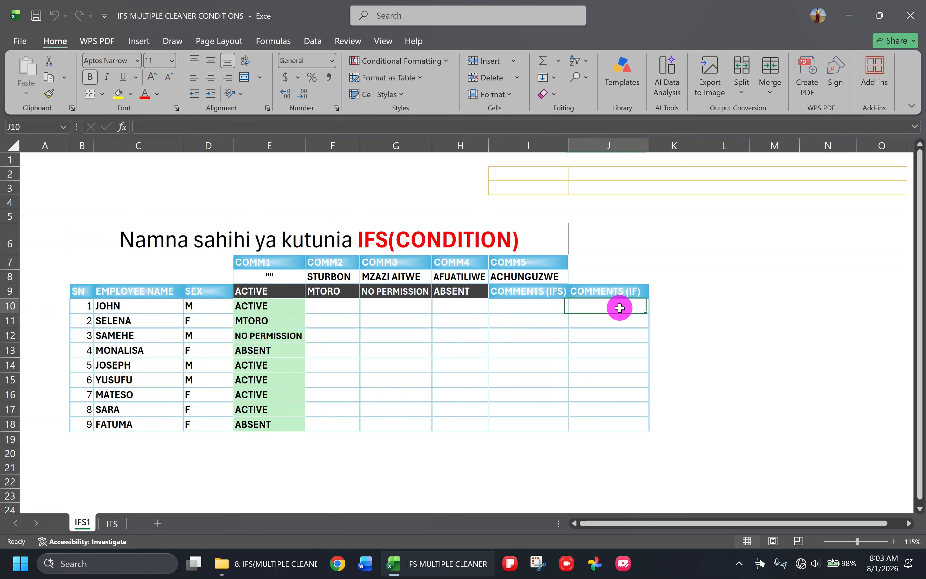
click(115, 522)
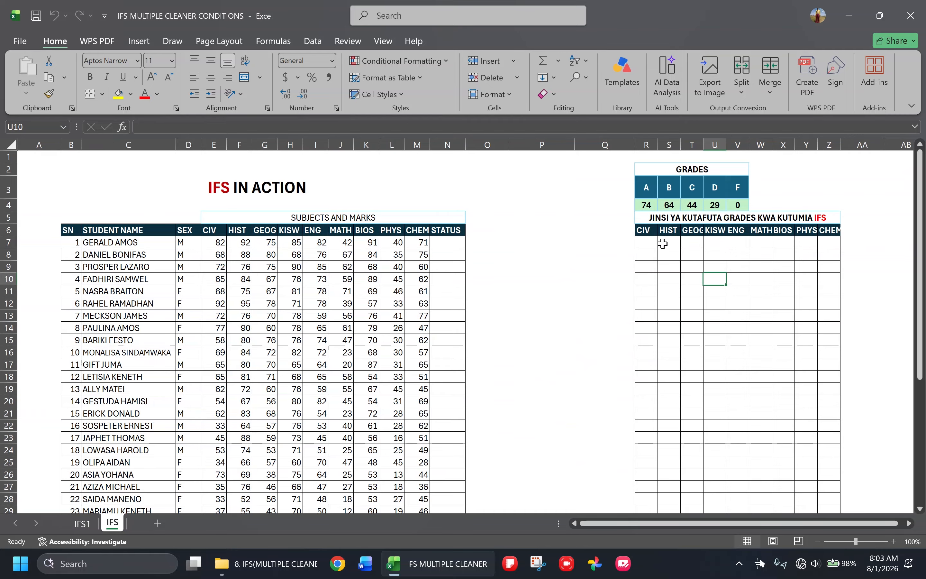
click(646, 242)
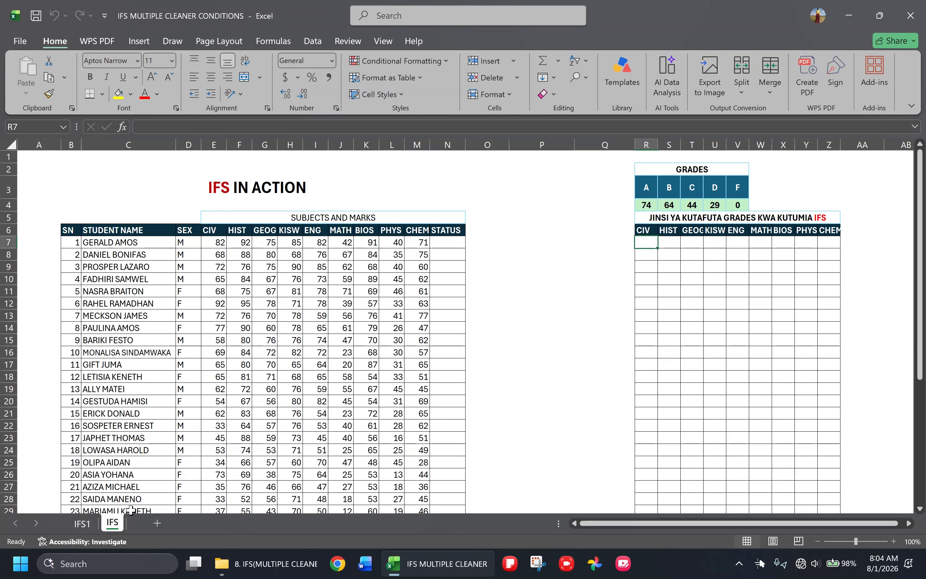
click(82, 523)
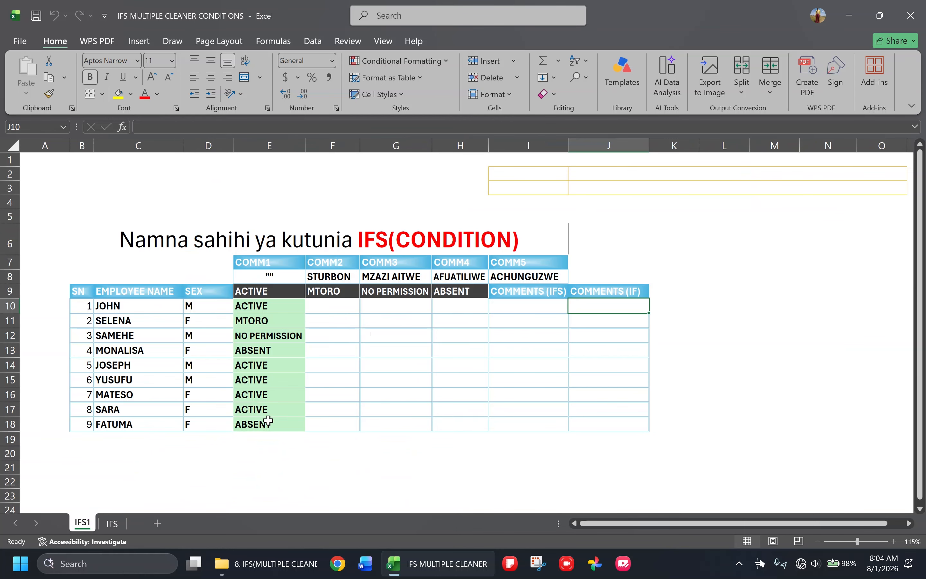
Begin an IFS formula in I10 whose first condition, E10=$E$9, returns an empty string ("")
click(531, 312)
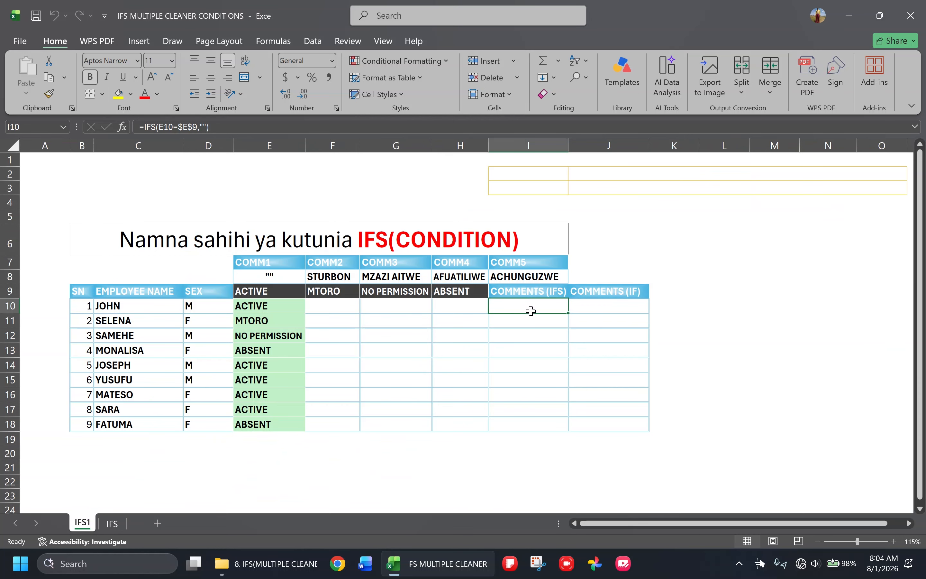
key(F2)
text(=)
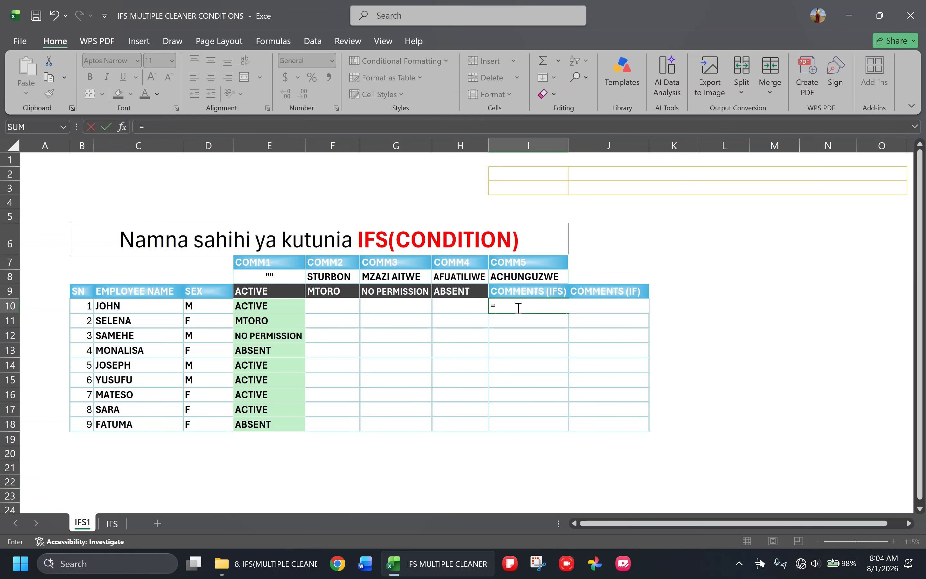
text(ifs)
key(Tab)
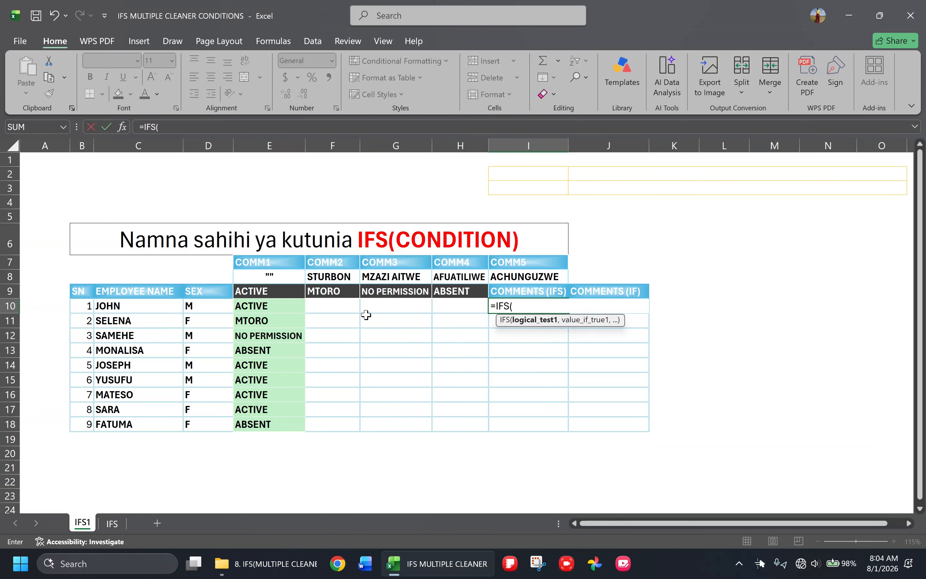
click(254, 304)
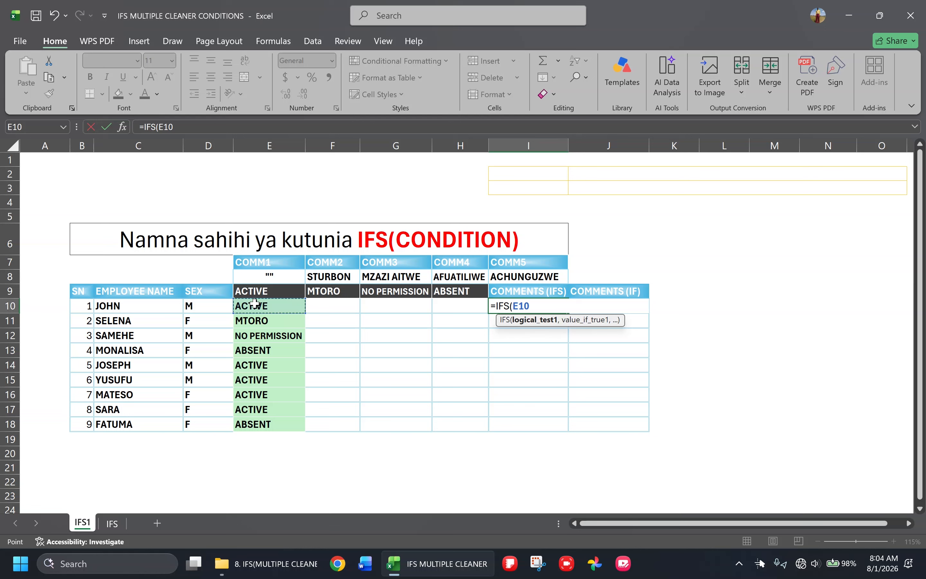
text(=)
click(258, 293)
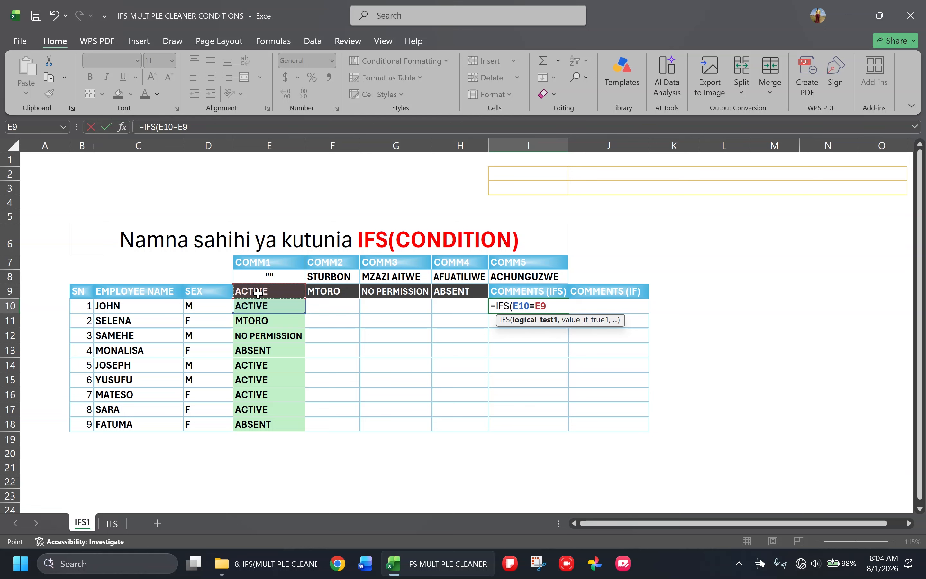
key(F4)
text(,)
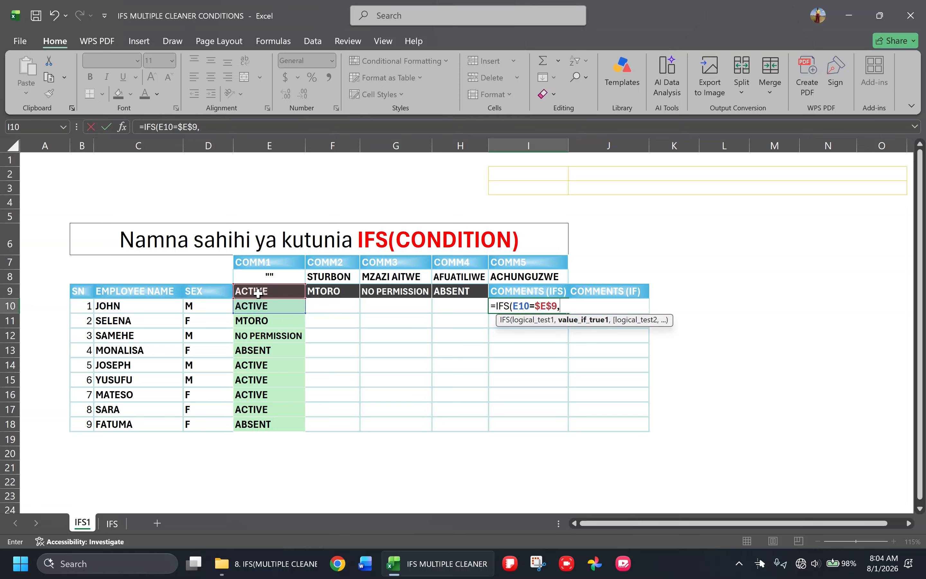
text("",)
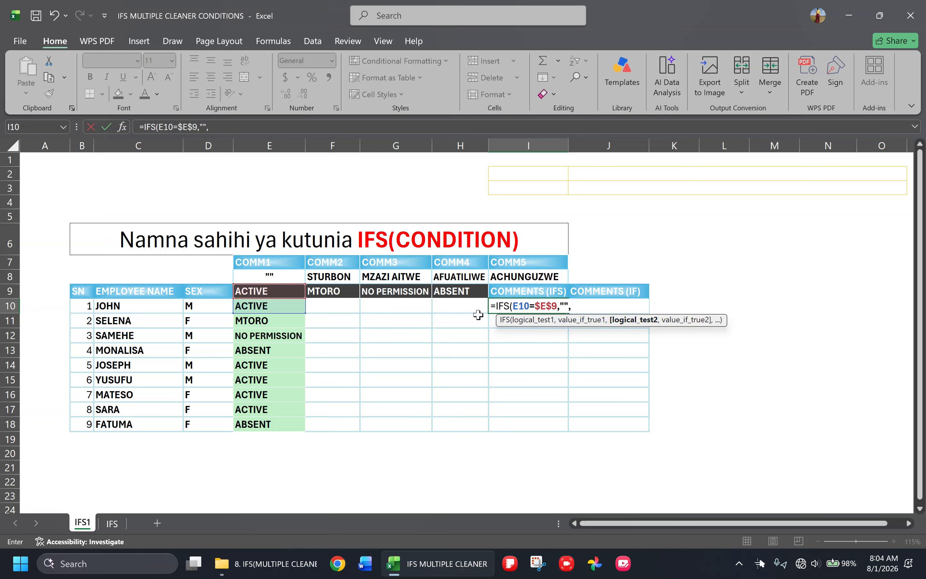
Add a second condition to the I10 formula, E10=$F$9, that returns the comment in $F$8
click(280, 309)
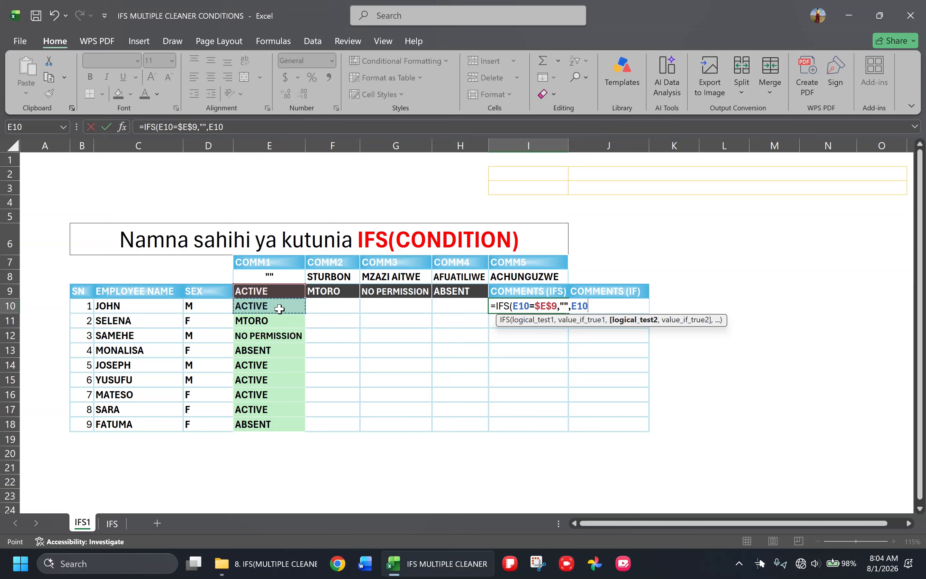
text(=)
click(336, 292)
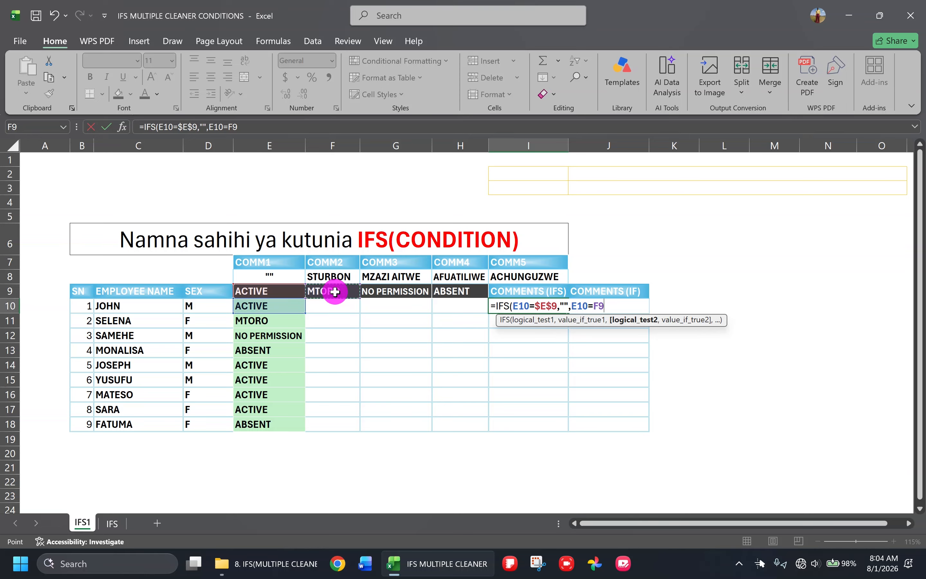
key(F4)
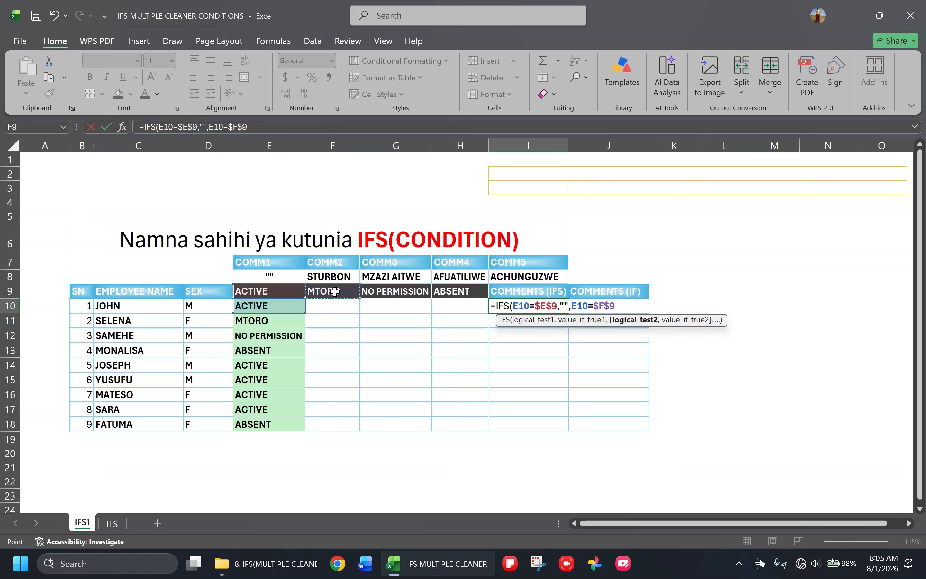
text(,)
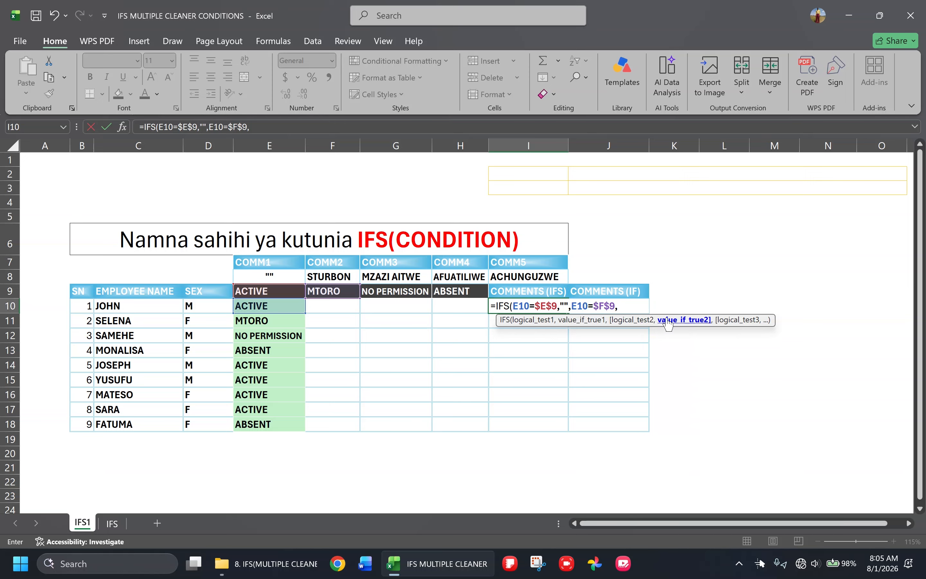
click(327, 279)
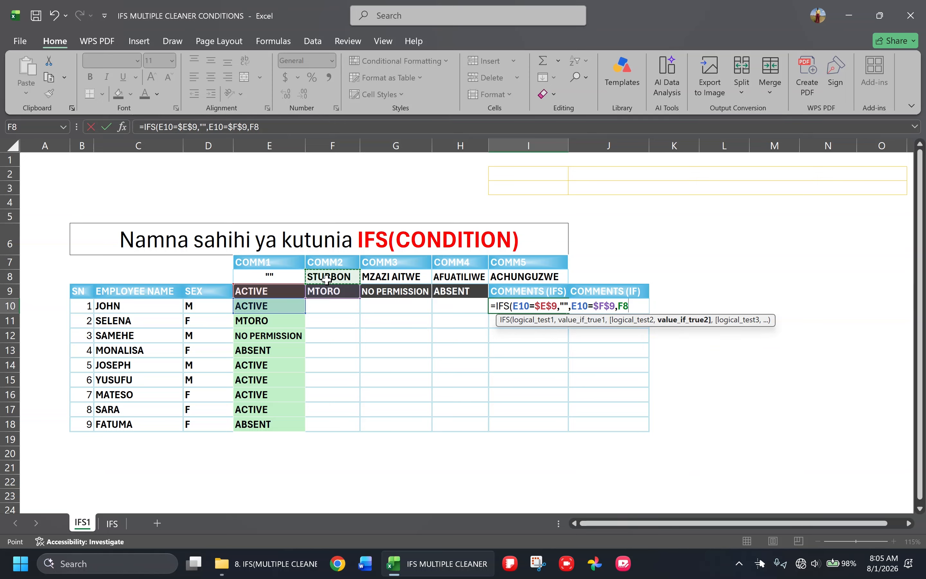
key(F4)
text(,)
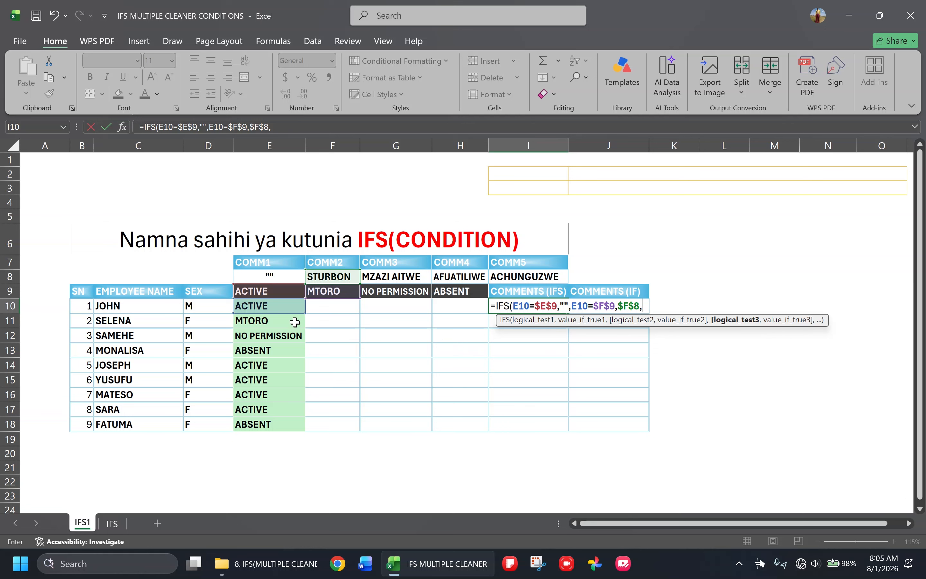
Add a third condition to the I10 formula, E10=$G$9, that returns the comment in $G$8
click(273, 308)
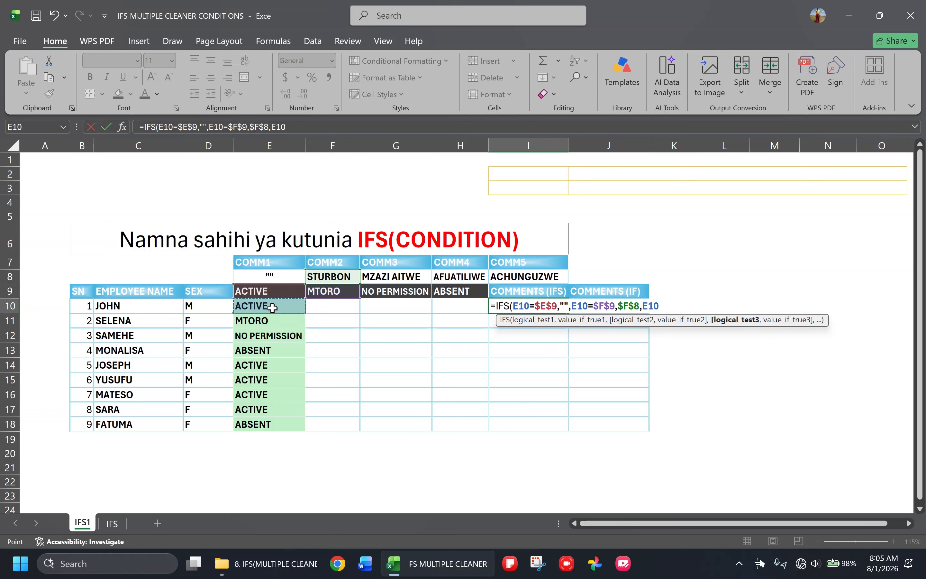
text(=)
click(395, 291)
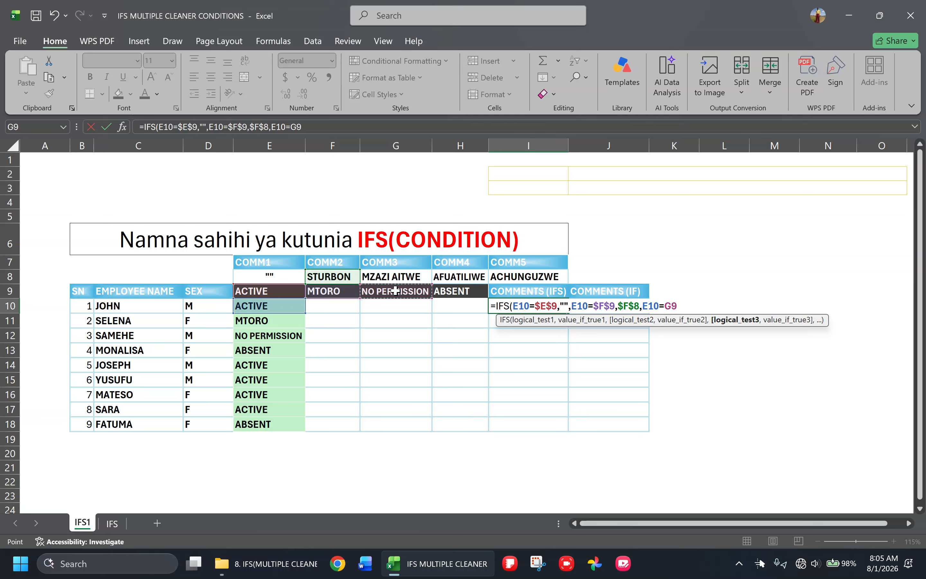
key(F4)
text(,)
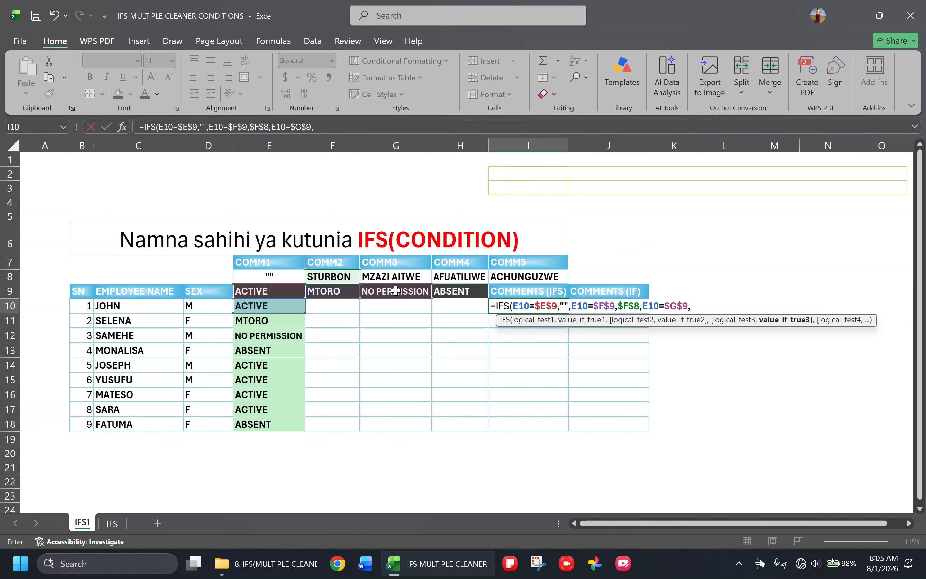
click(391, 275)
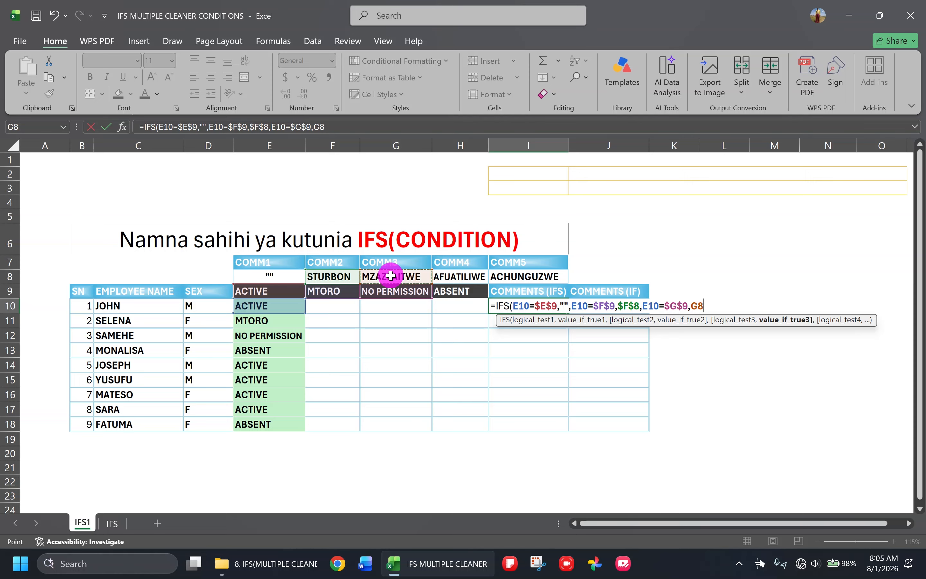
key(Right)
key(Right)
key(Right)
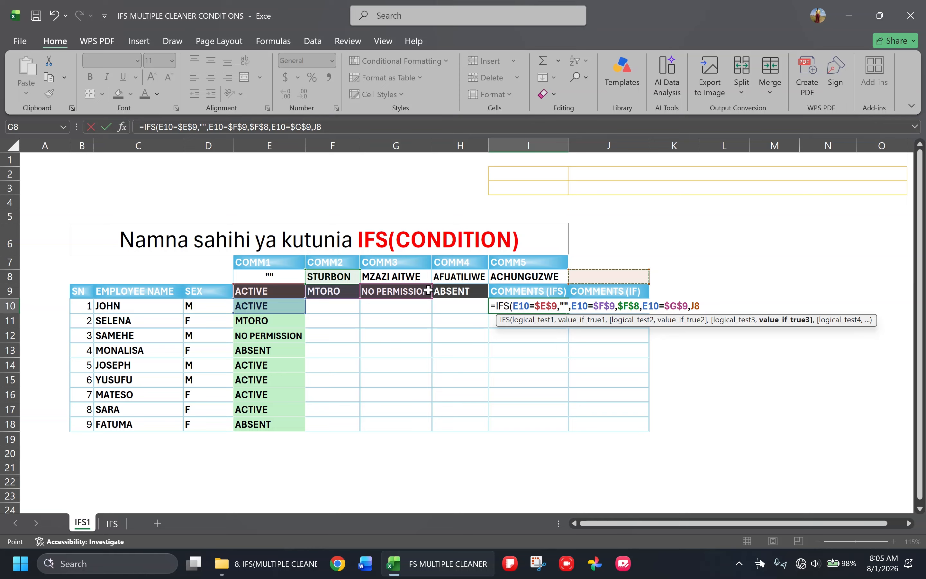
click(394, 275)
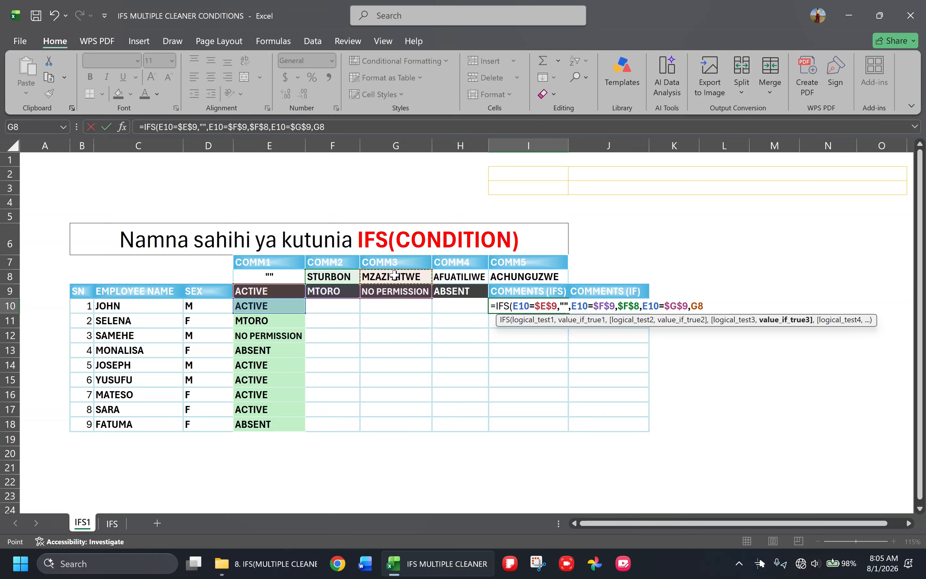
key(F4)
text(,)
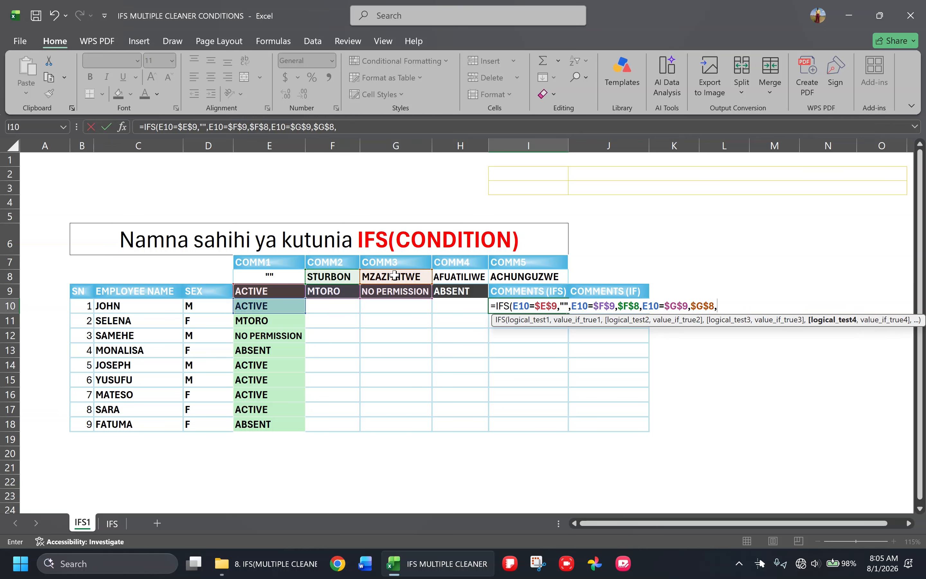
Add a fourth condition, E10=$H$9 returning $H$8, and enter the completed IFS formula in I10
click(283, 303)
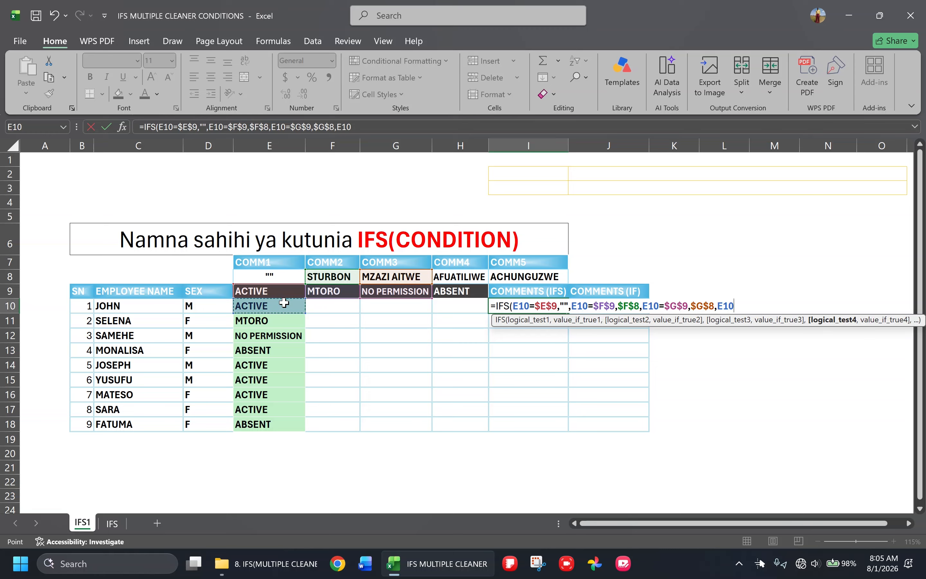
text(=)
click(467, 295)
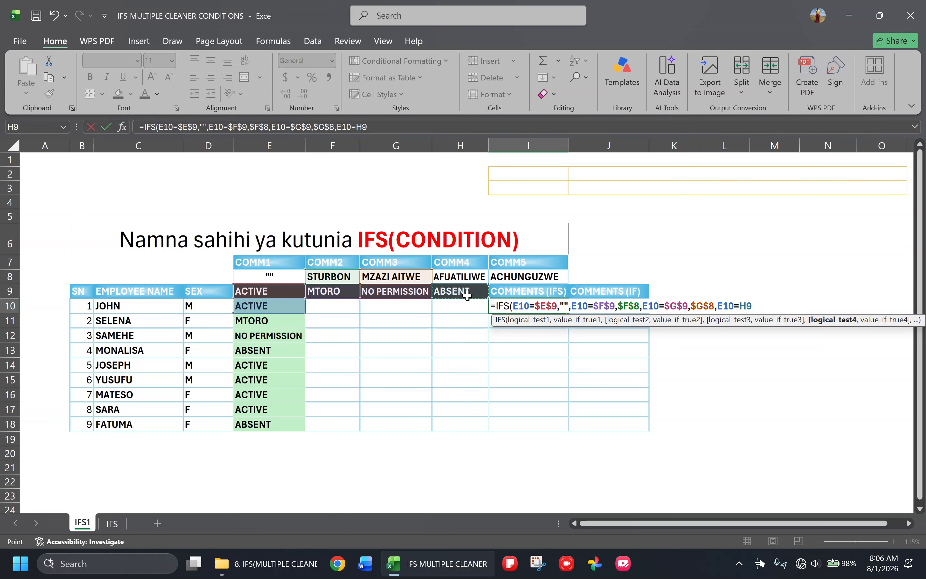
key(F4)
text(,)
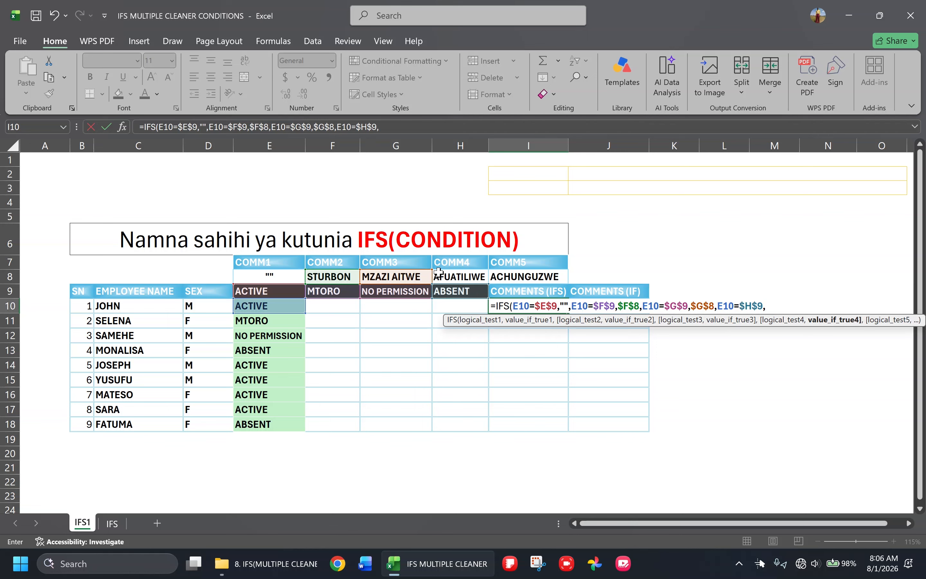
click(464, 276)
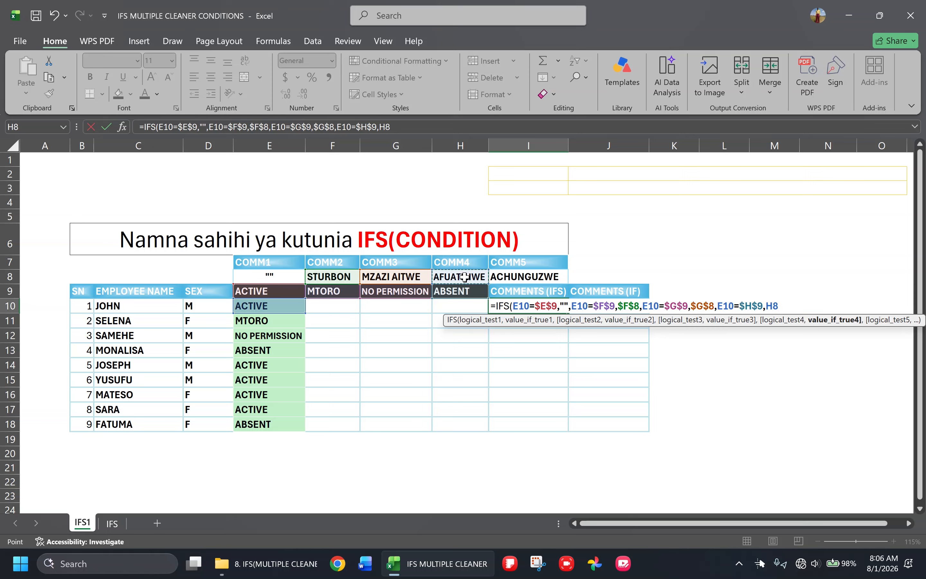
key(F4)
text())
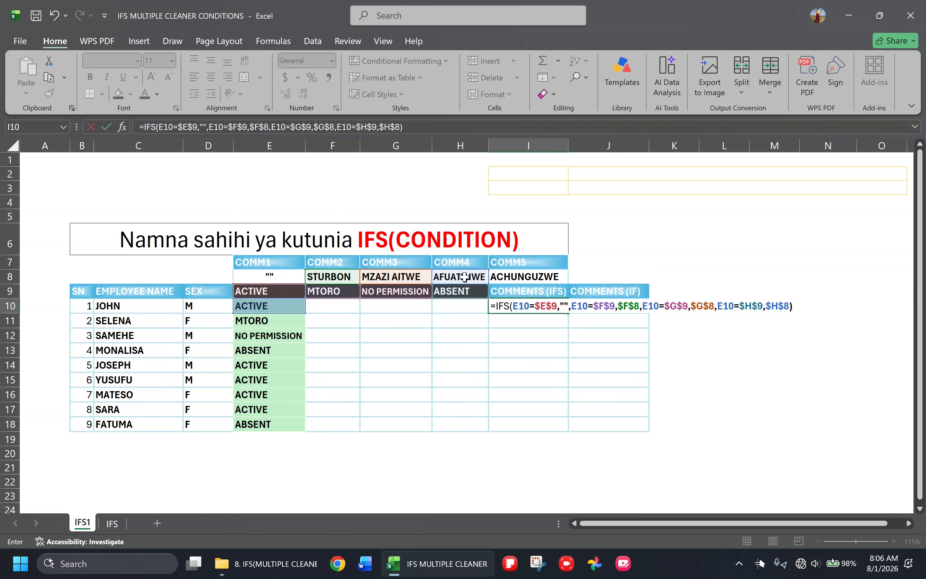
key(ctrl+Return)
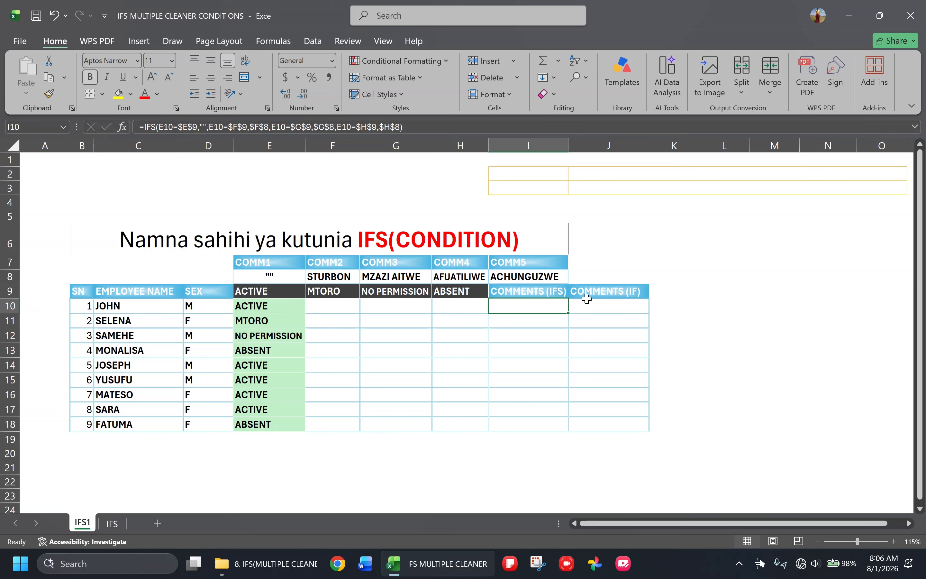
Fill the IFS formula from I10 down through I18 for all employees
drag(572, 313, 556, 431)
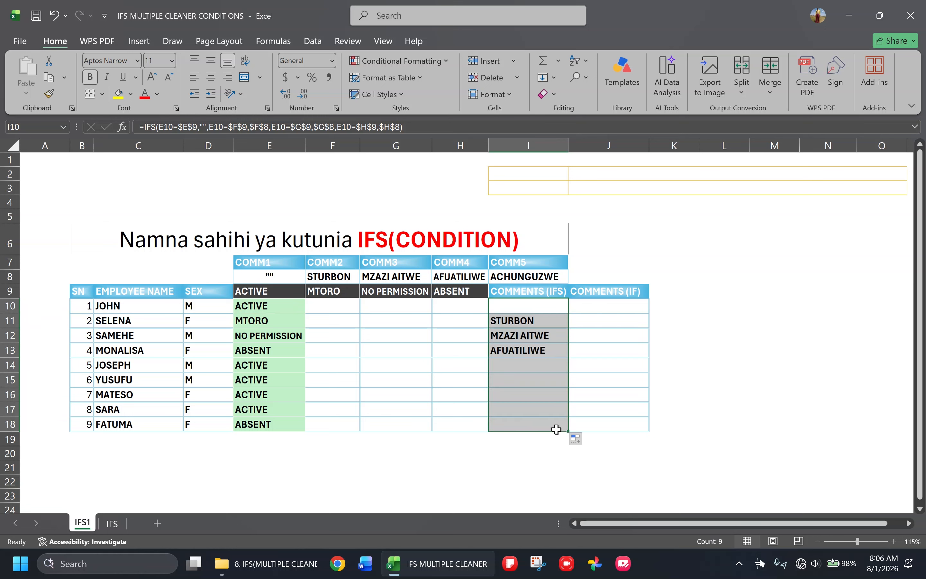
click(527, 394)
click(615, 352)
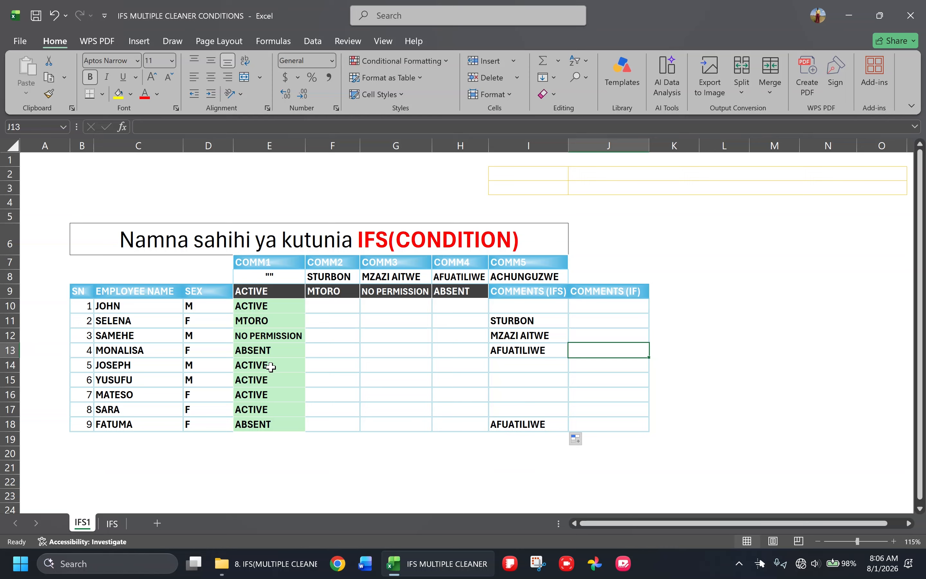
Test the IFS column by clearing the statuses in E18 and E10, and undo both deletions
click(265, 420)
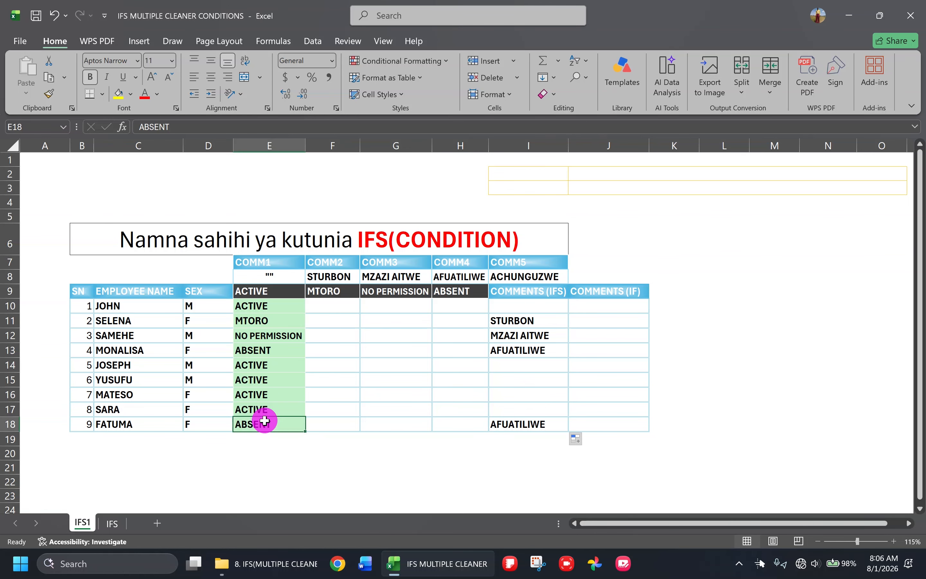
key(Delete)
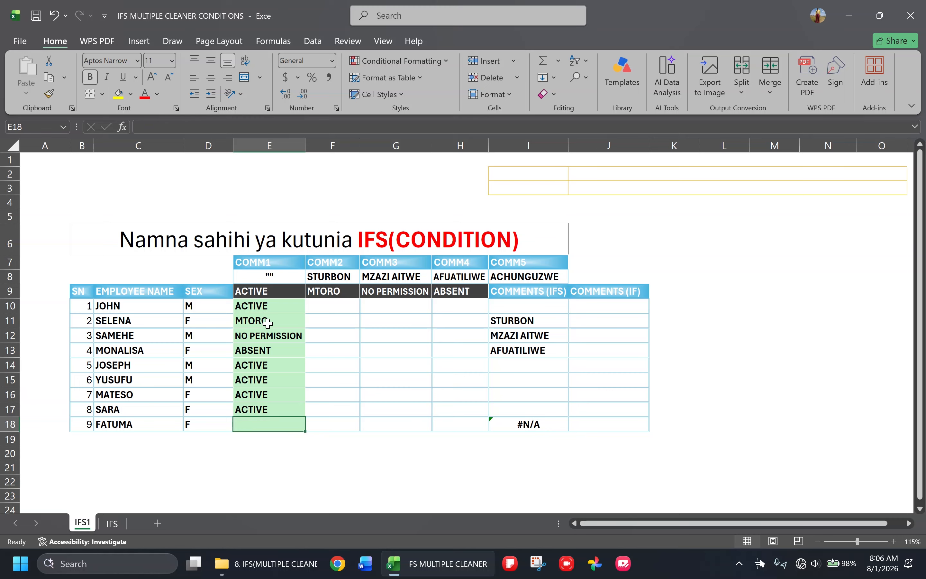
click(270, 306)
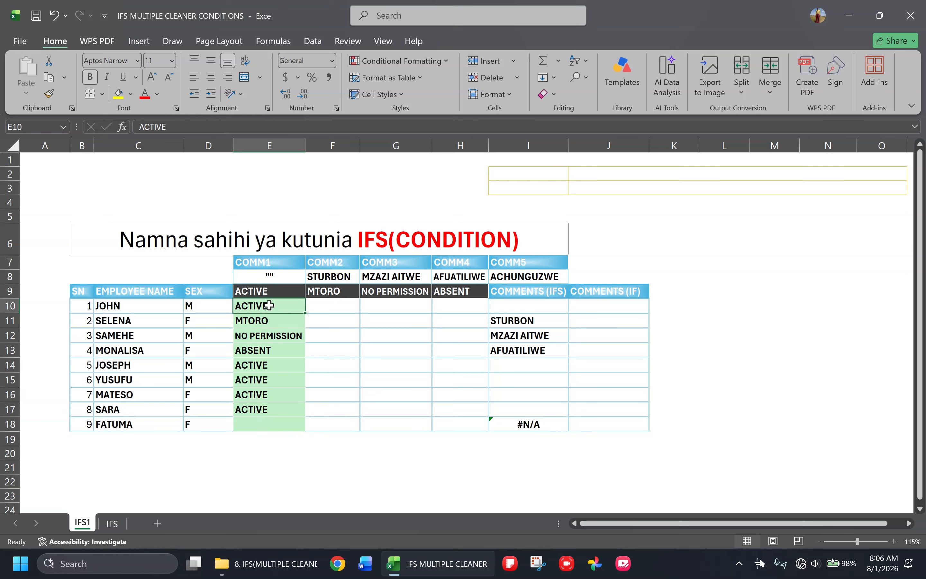
key(Delete)
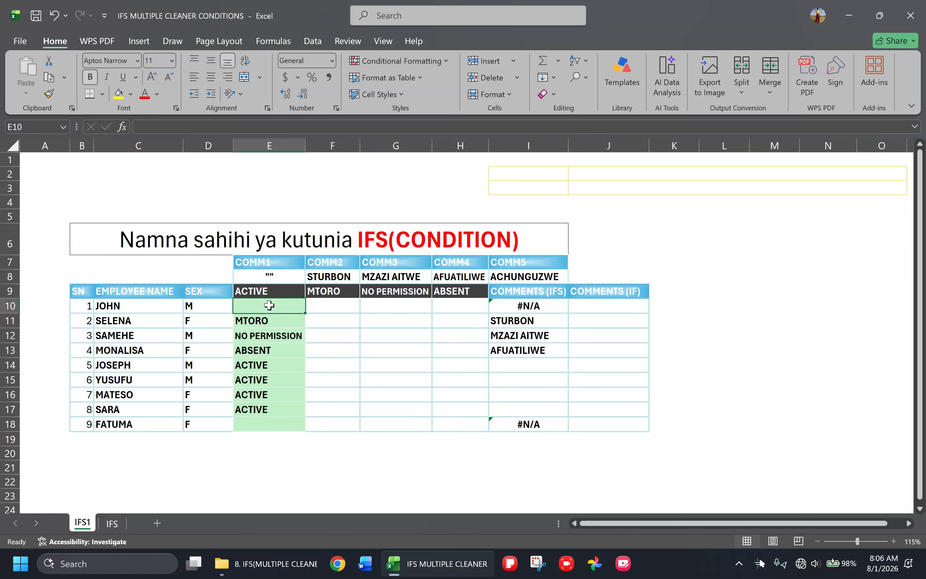
key(ctrl+z)
key(ctrl+z)
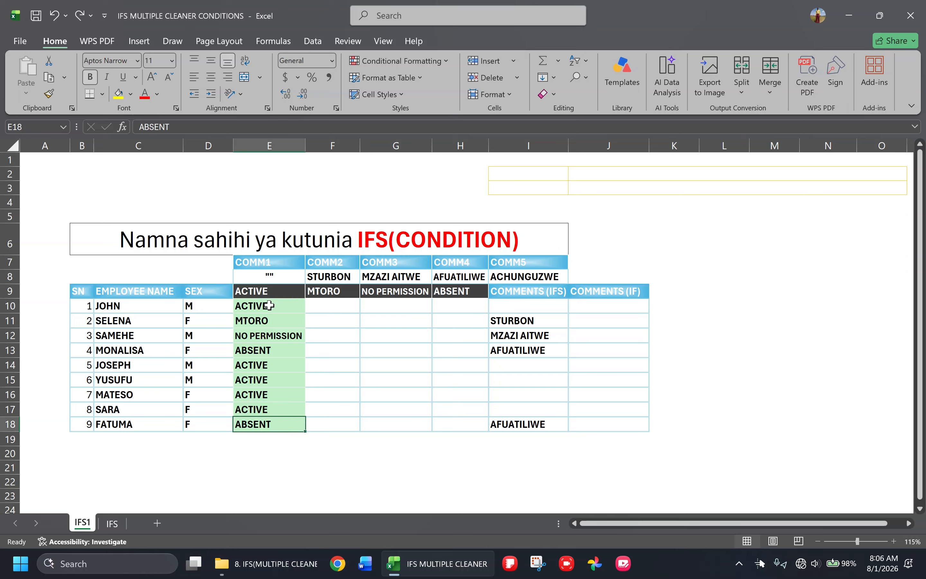
click(269, 319)
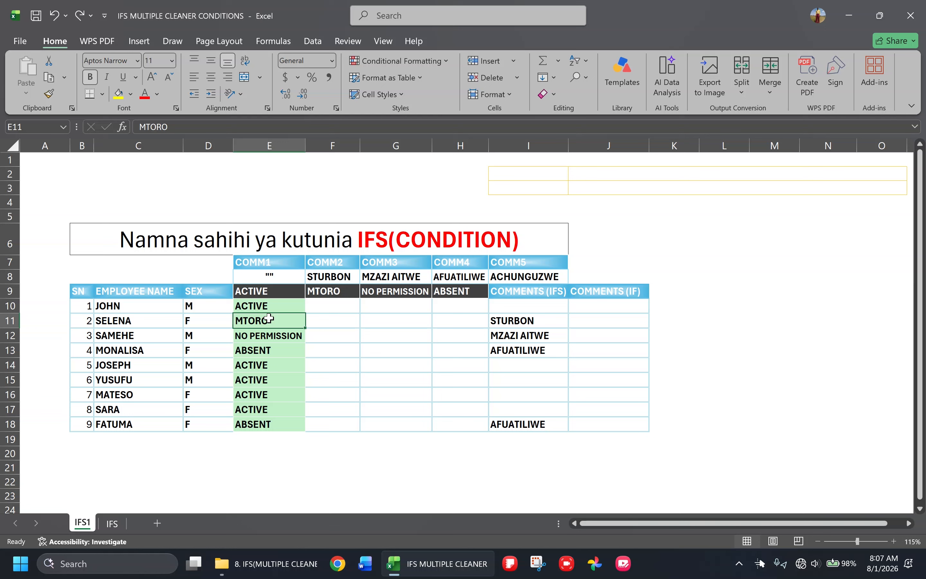
Begin an IF formula in J10 whose first condition, E10=$E$9, returns an empty string ("")
click(520, 307)
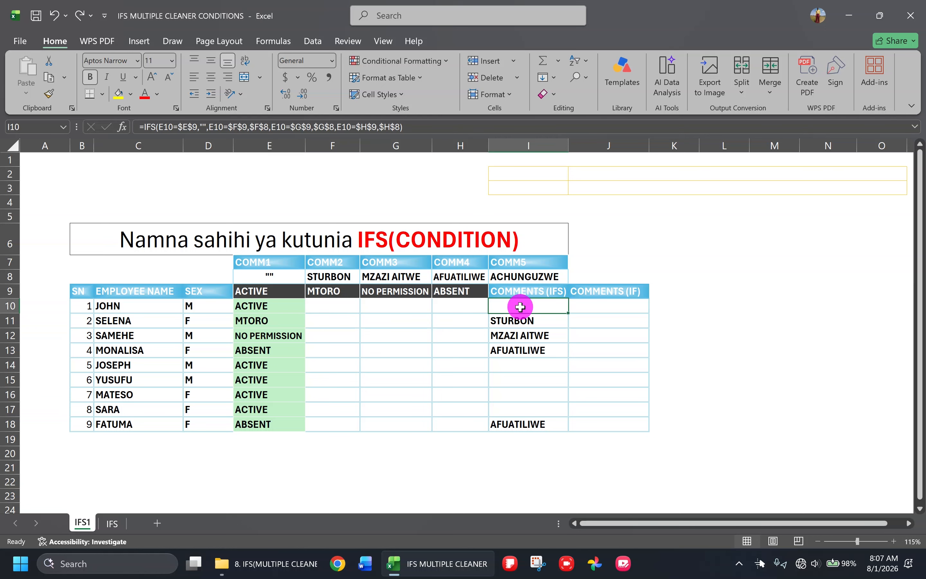
click(599, 306)
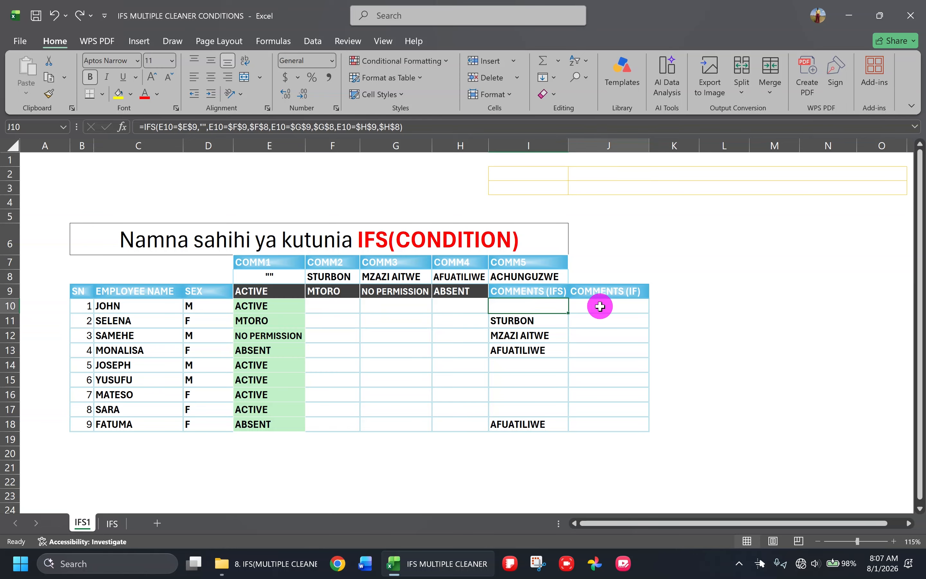
text(=)
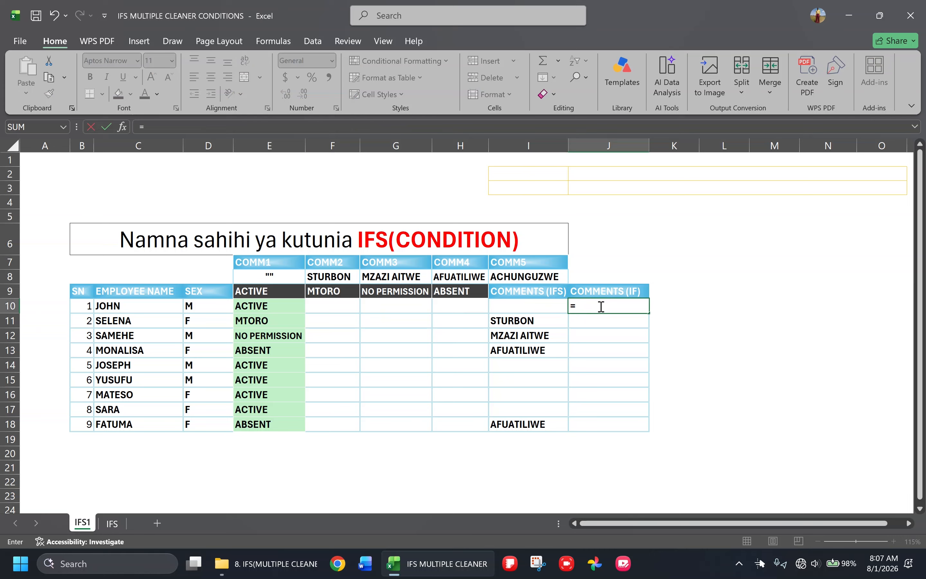
text(IF)
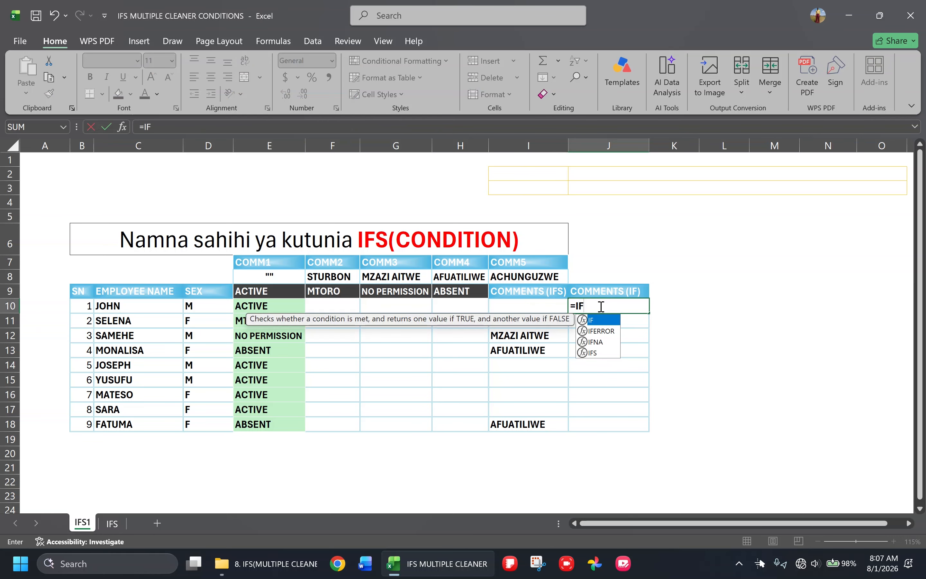
text(()
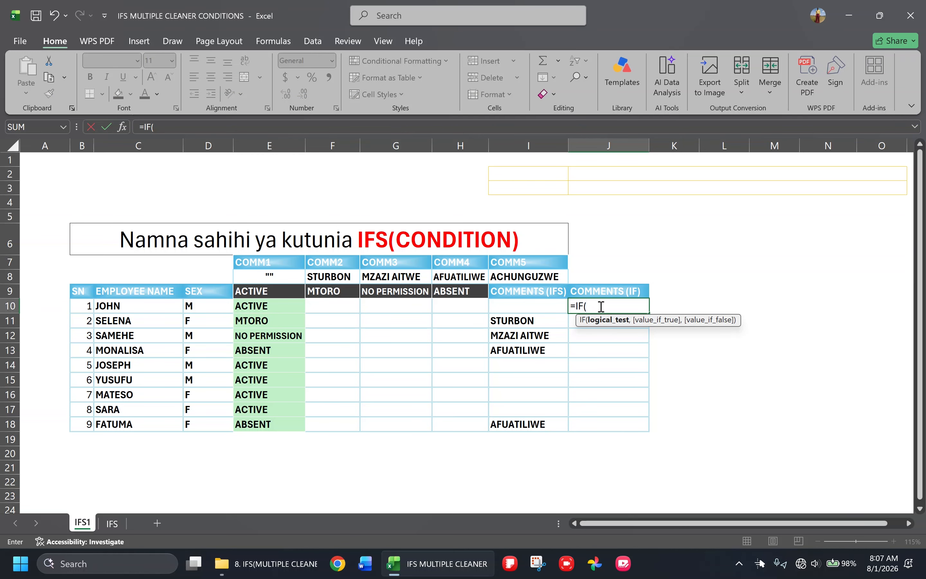
click(278, 306)
text(=)
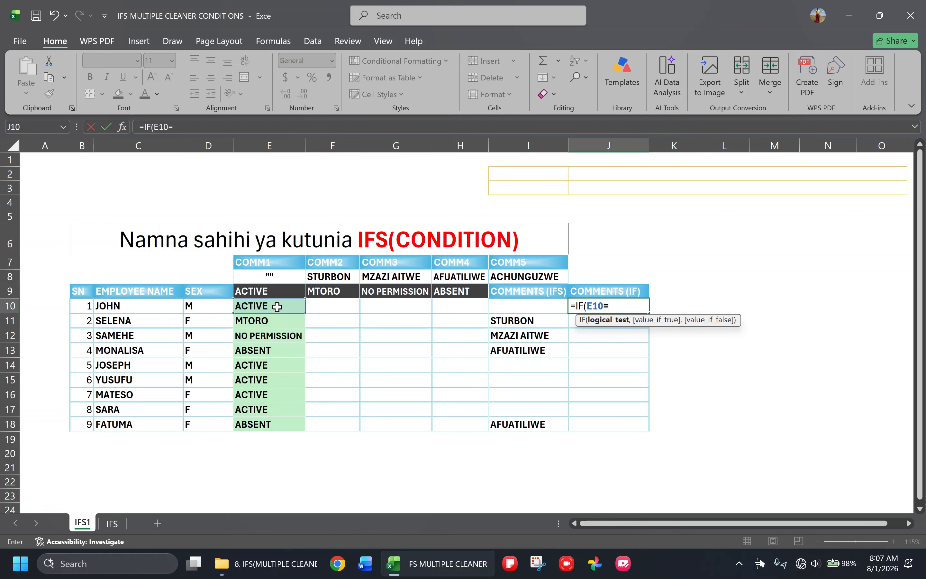
click(277, 290)
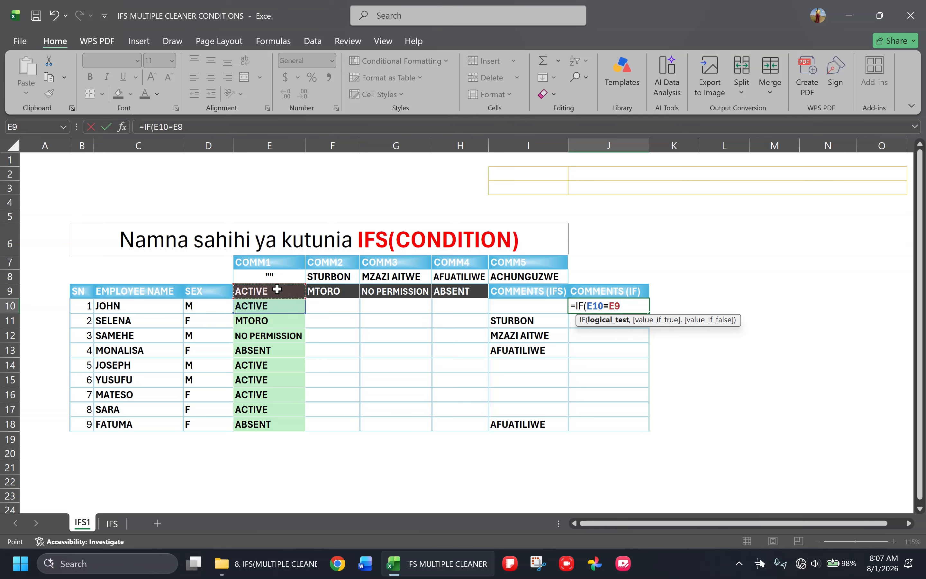
key(F4)
text(,)
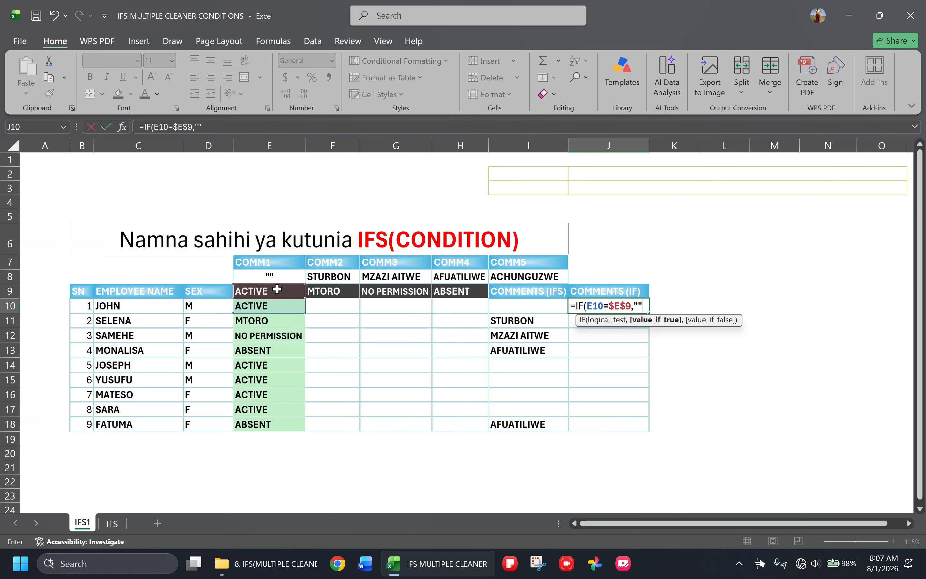
text("",)
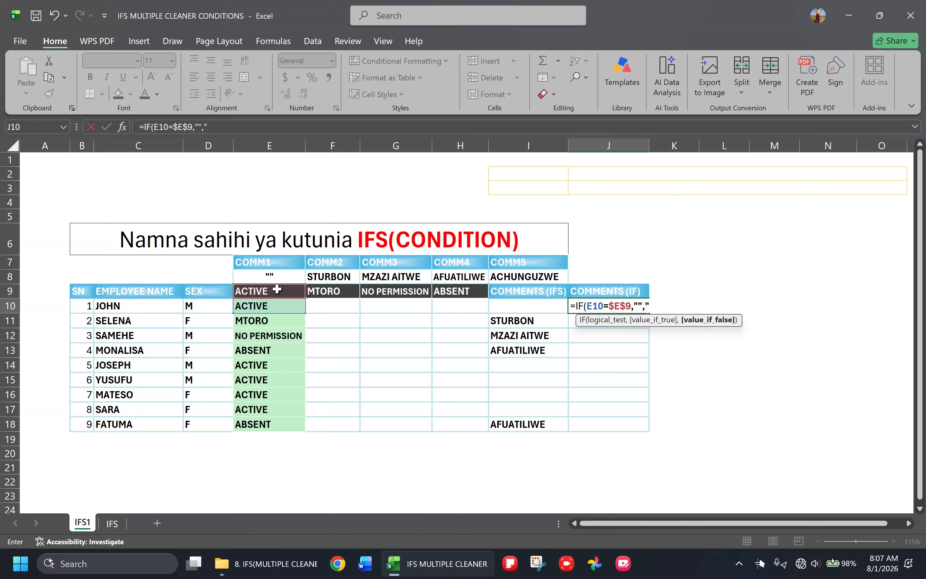
text(,)
key(BackSpace)
key(BackSpace)
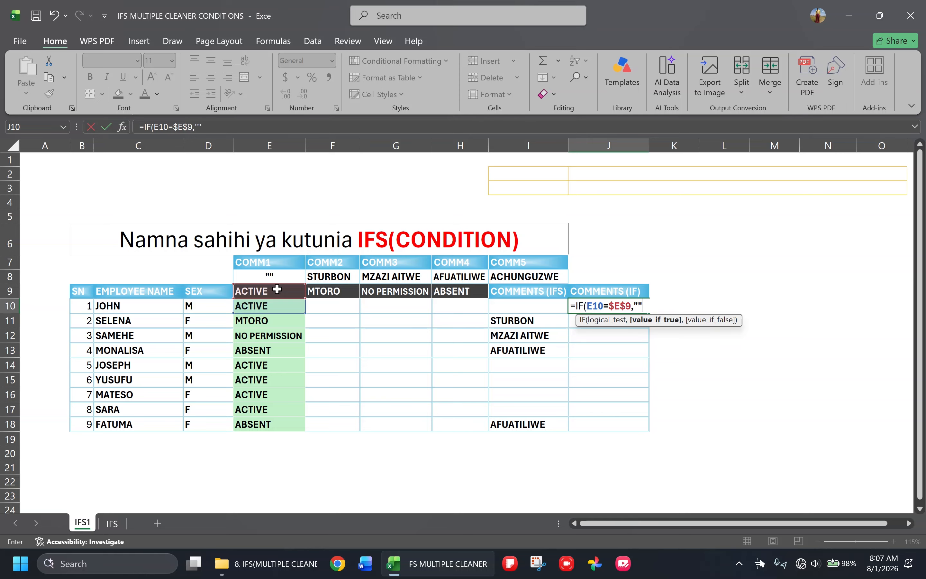
Nest a second IF in the J10 formula that returns the comment in $F$8 when E10=$F$9
text(,)
text(IF)
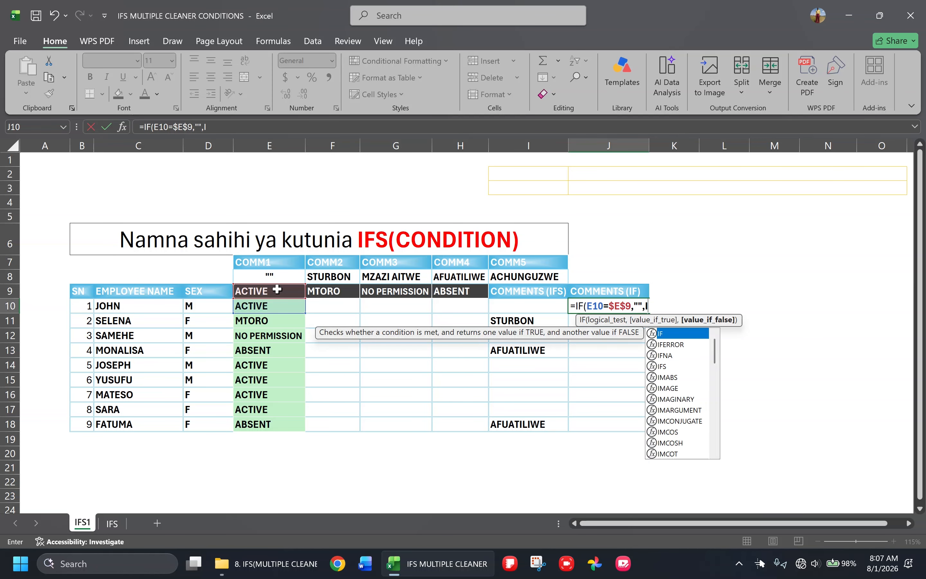
text(()
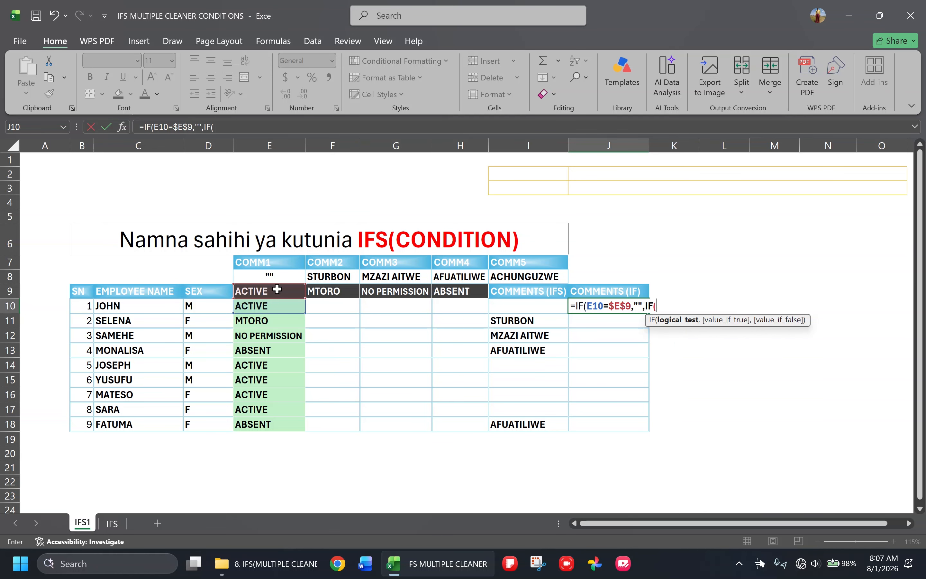
click(267, 309)
text(=)
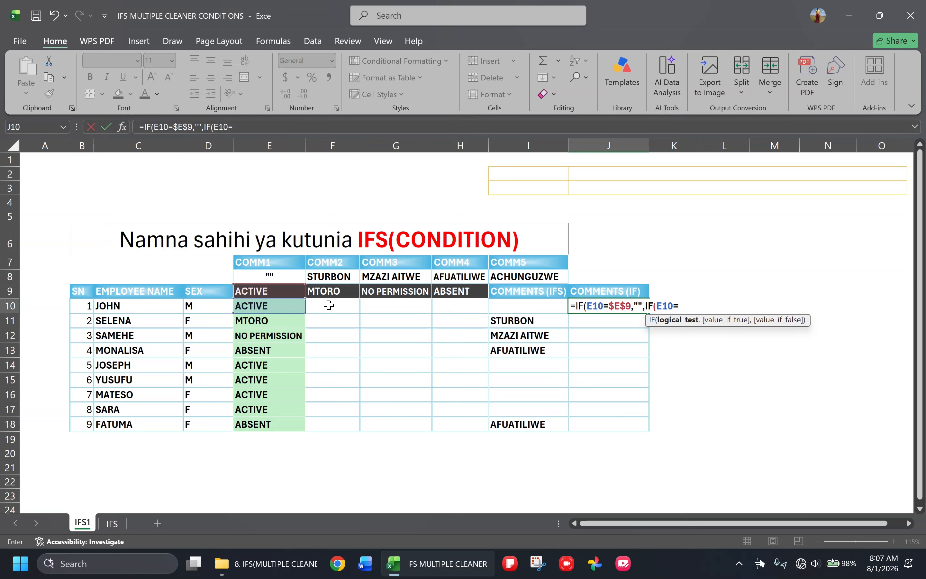
click(334, 291)
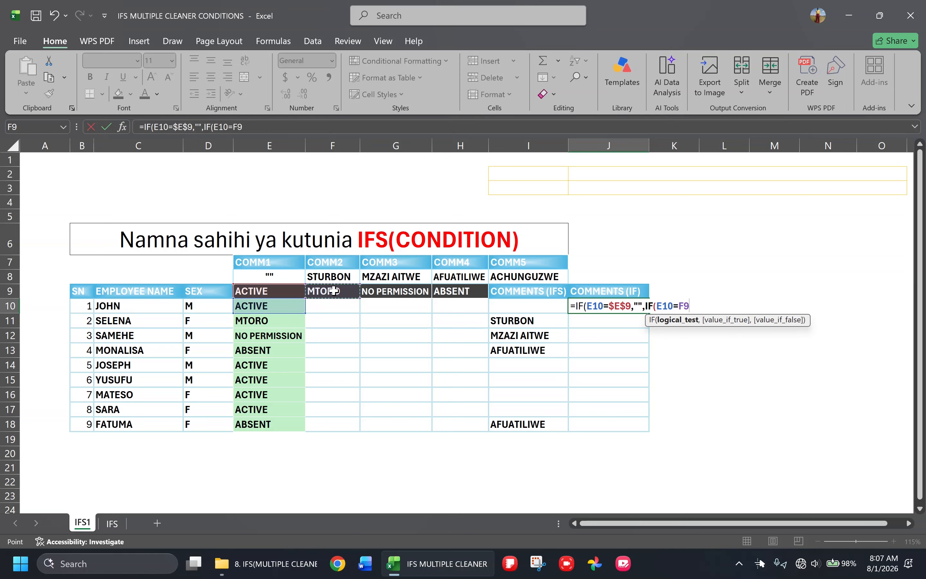
key(F4)
text(,)
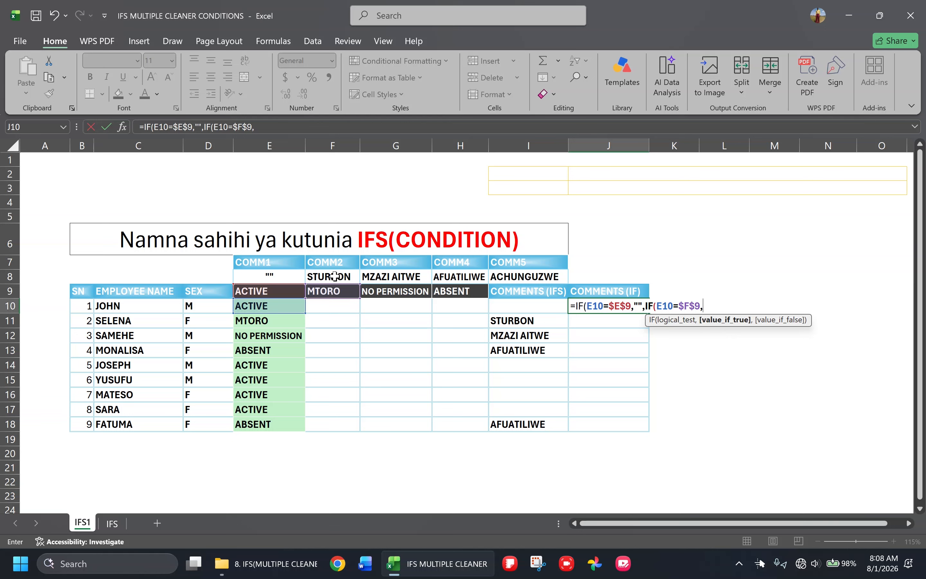
click(334, 276)
key(F4)
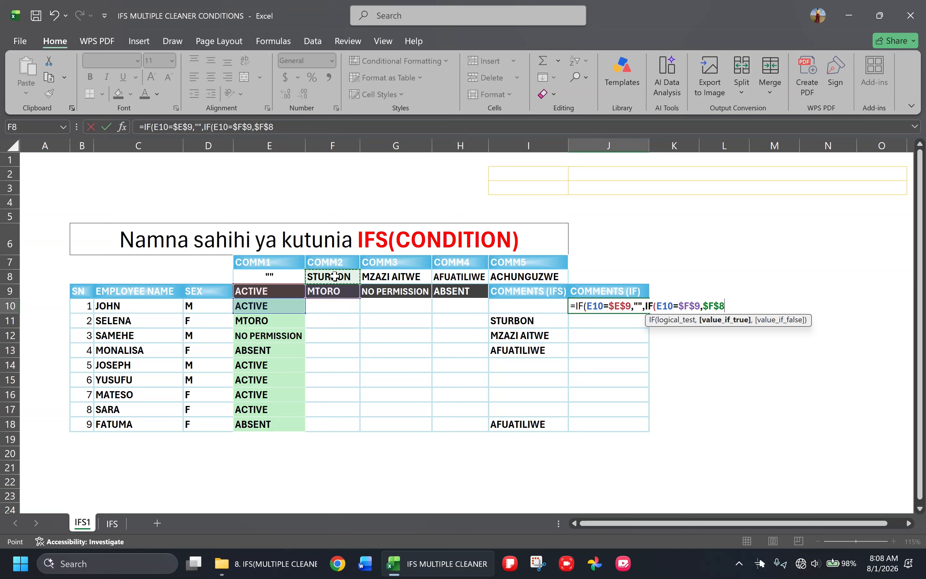
Nest a third IF in the J10 formula that returns the comment in $G$8 when E10=$G$9
text(,)
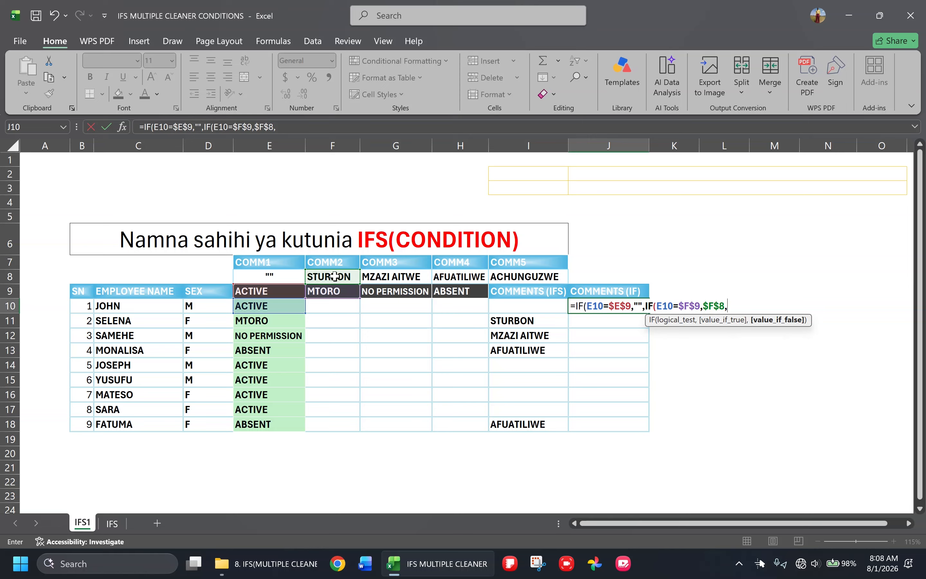
text(IF()
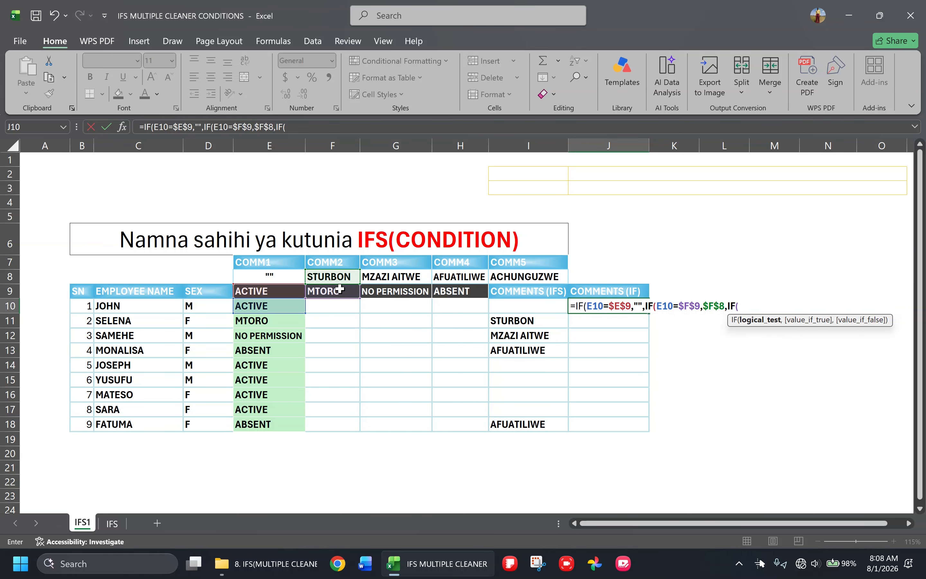
click(266, 306)
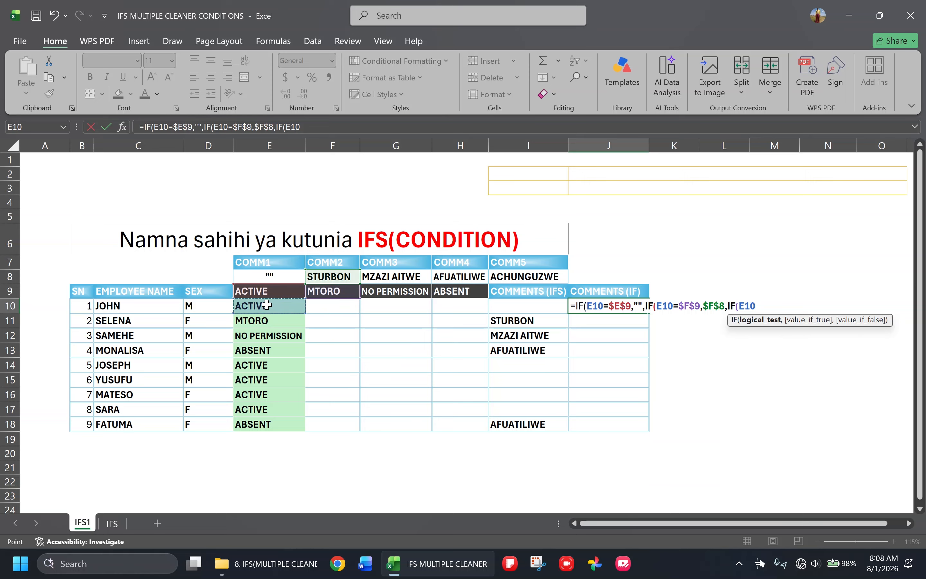
text(=)
click(394, 292)
key(F4)
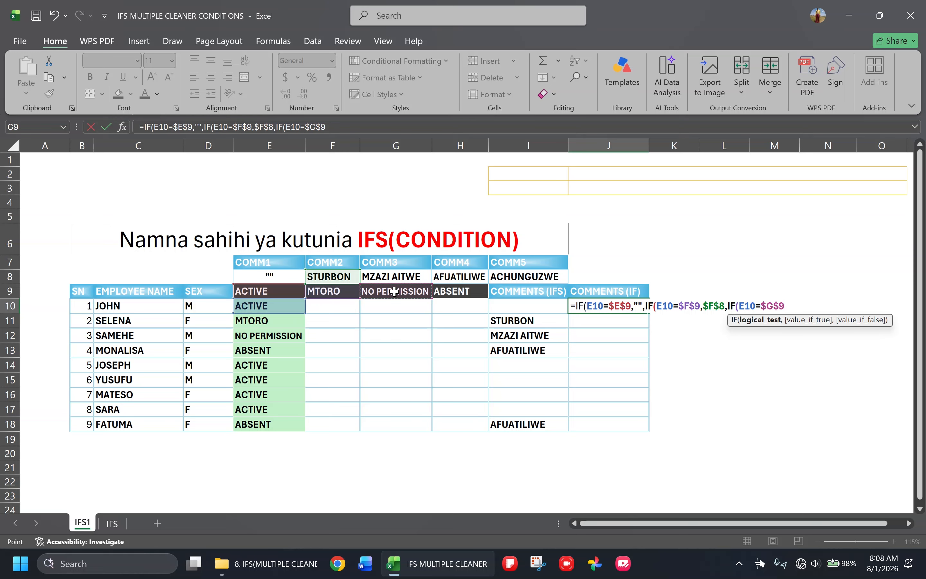
text(,)
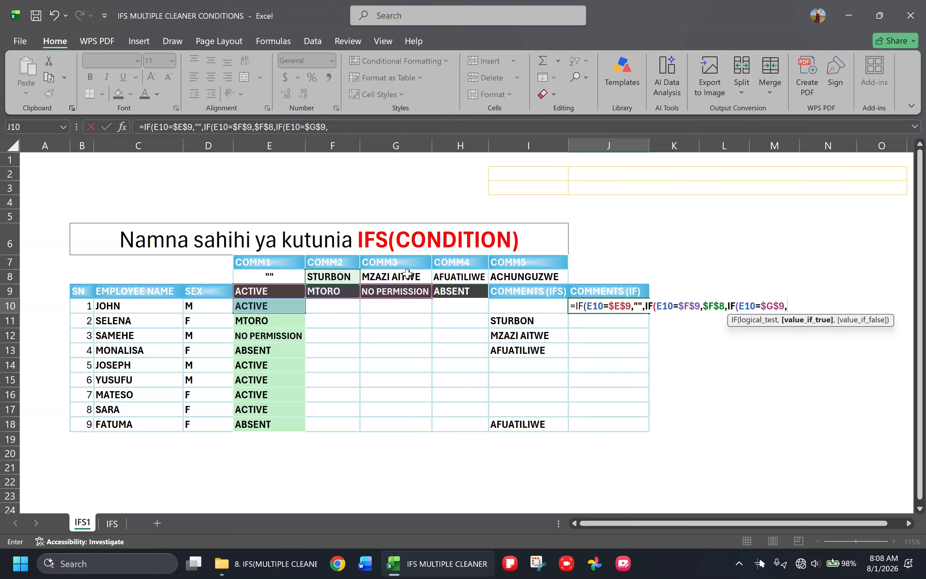
click(398, 274)
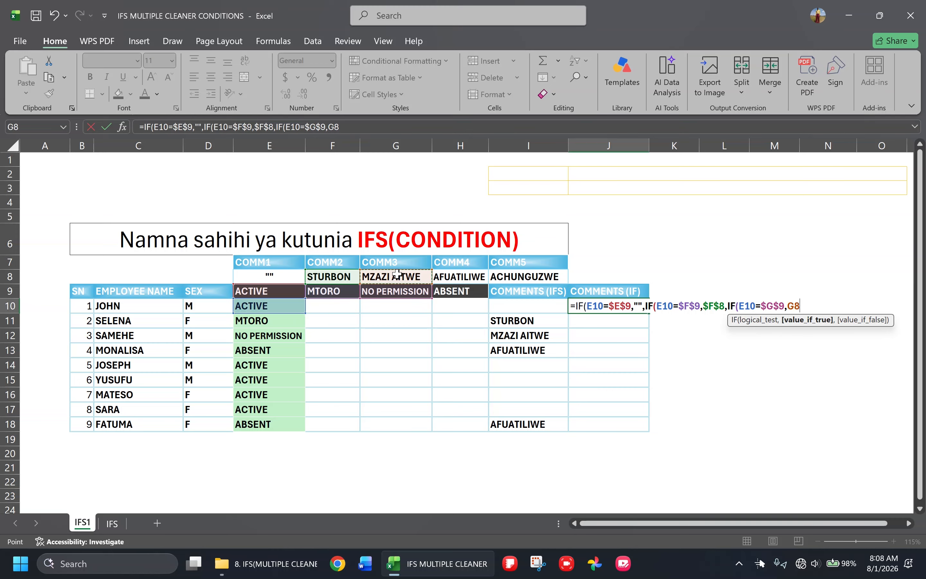
key(F4)
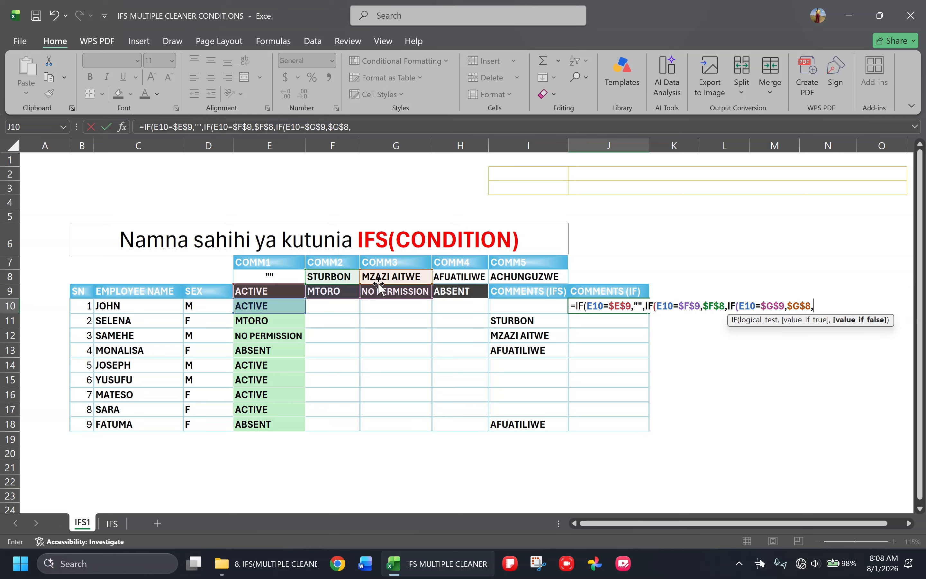
Nest a fourth IF in the J10 formula that returns the comment in $H$8 when E10=$H$9
text(,)
click(285, 303)
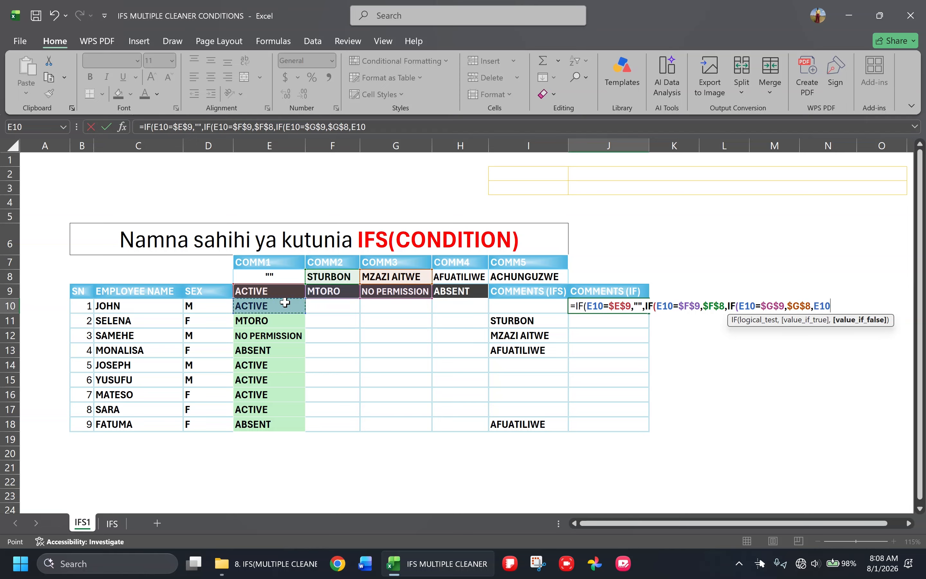
key(BackSpace)
key(BackSpace)
key(BackSpace)
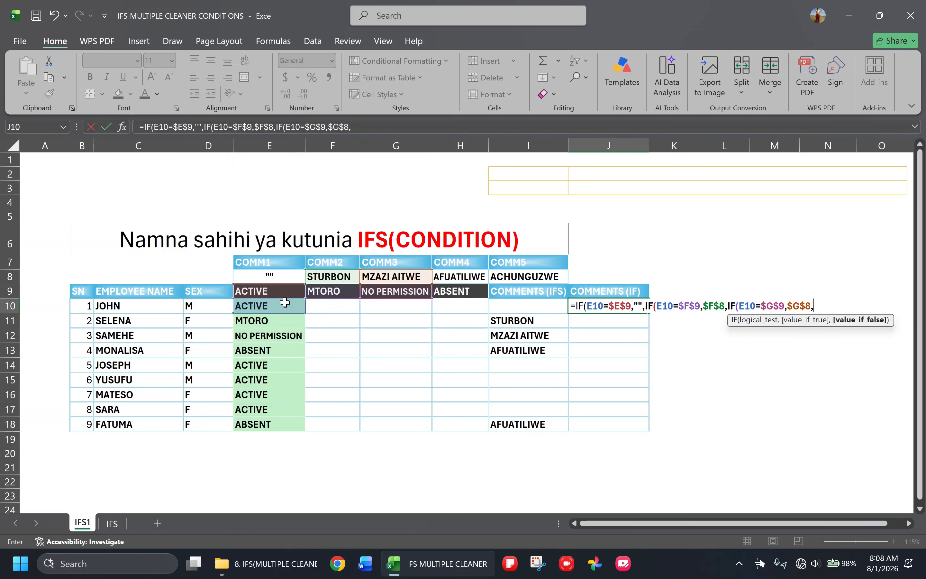
text(IF()
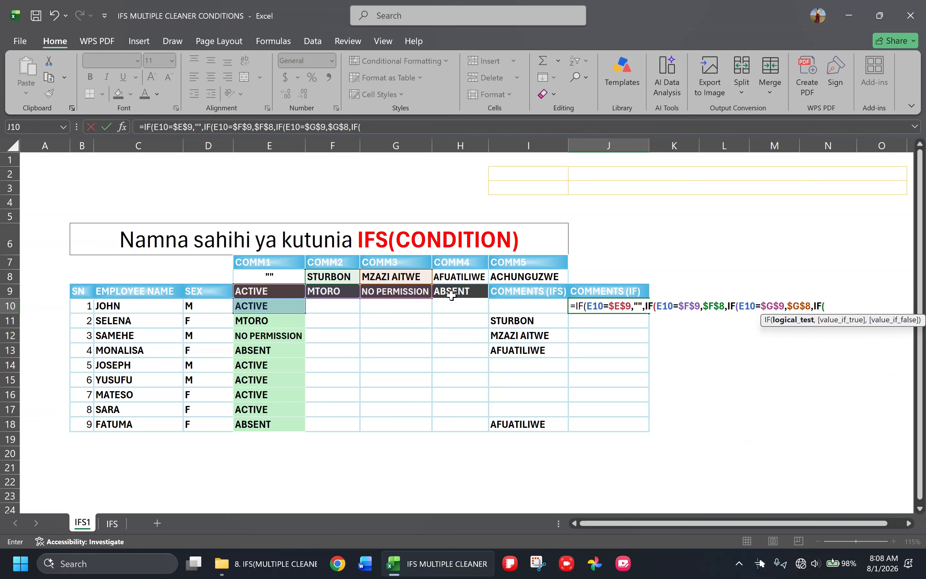
click(279, 306)
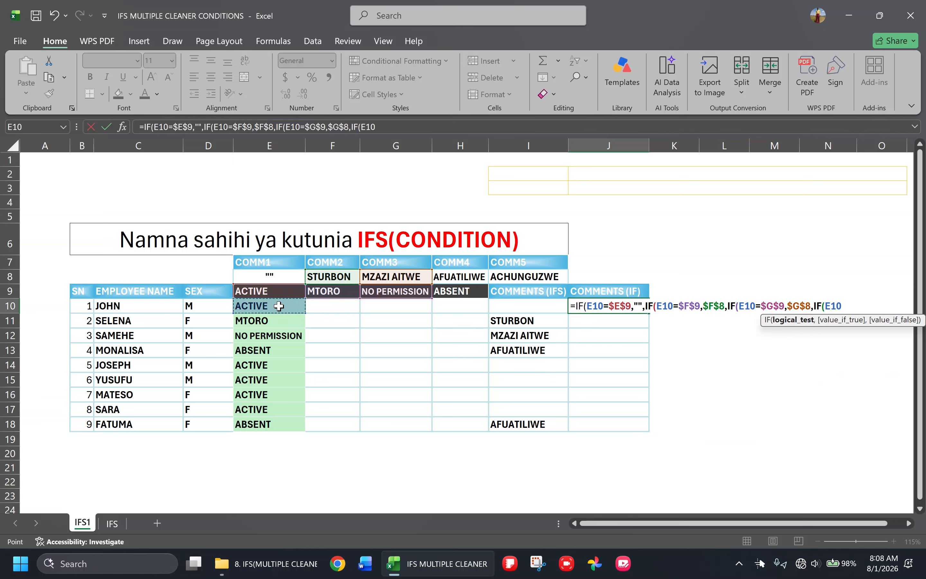
text(=)
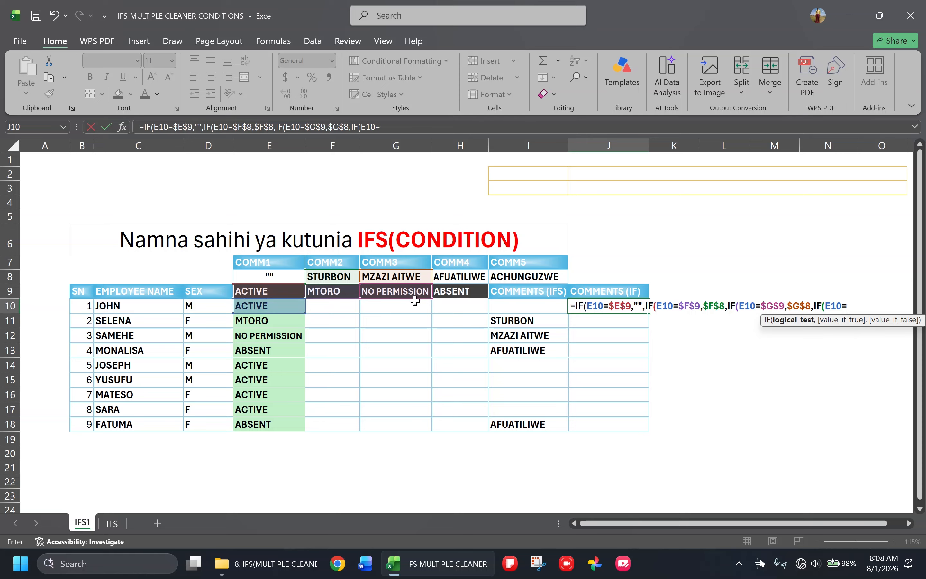
click(464, 291)
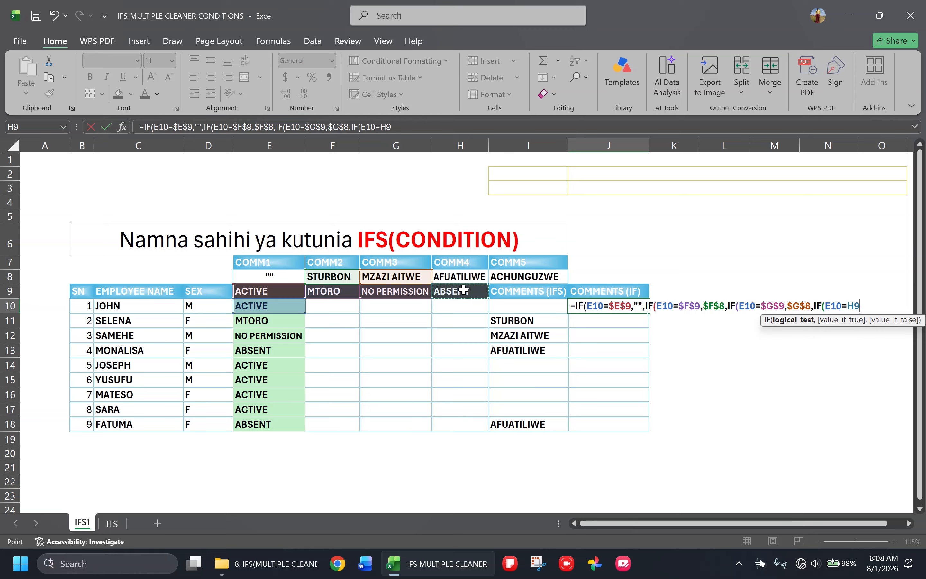
key(F4)
text(,)
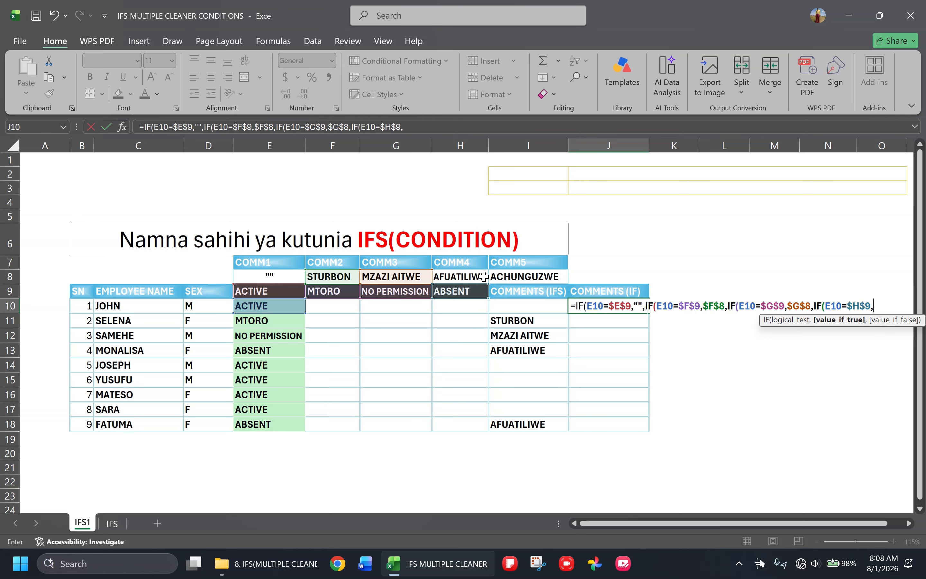
click(465, 273)
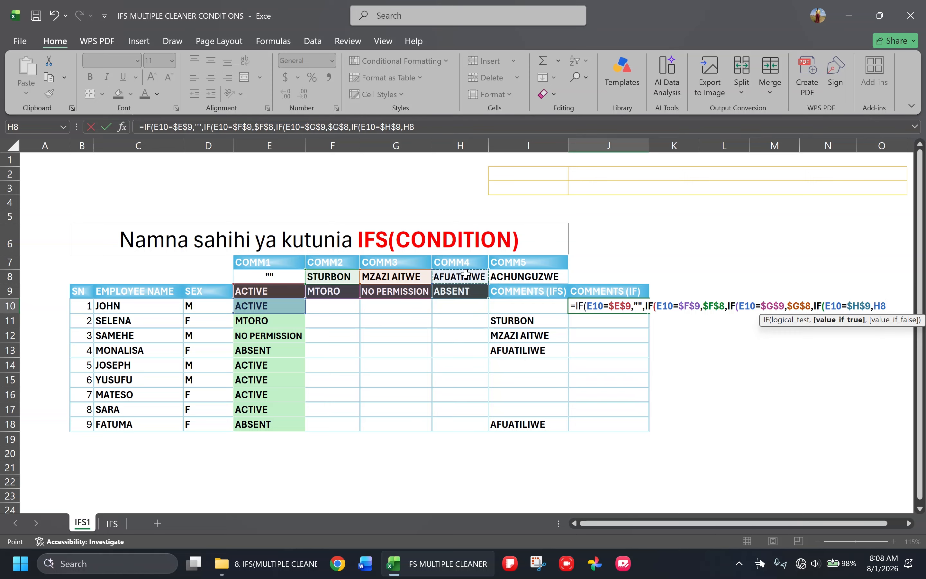
key(F4)
Close all four nested IFs in the J10 formula, enter it, and fill it down the COMMENTS (IF) column to J18
drag(578, 305, 643, 308)
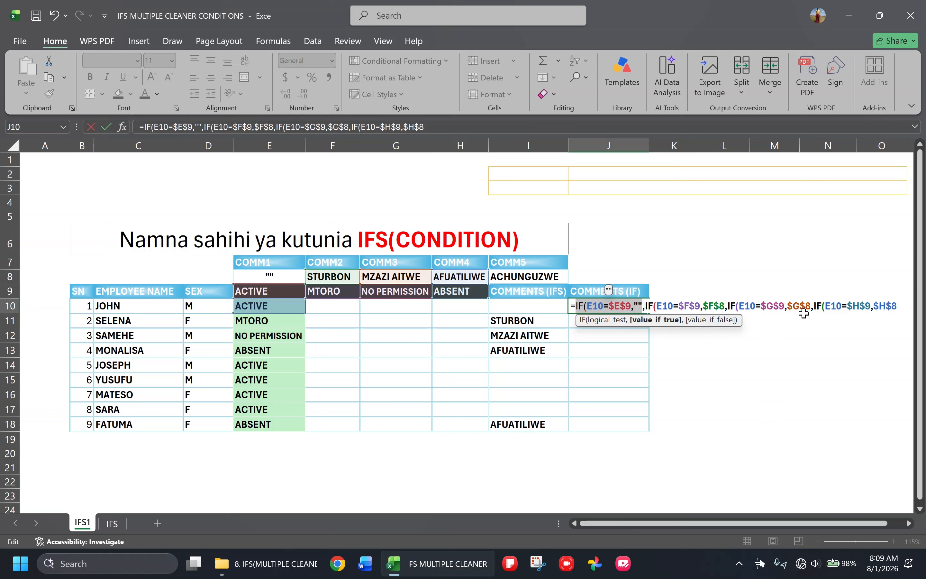
click(901, 306)
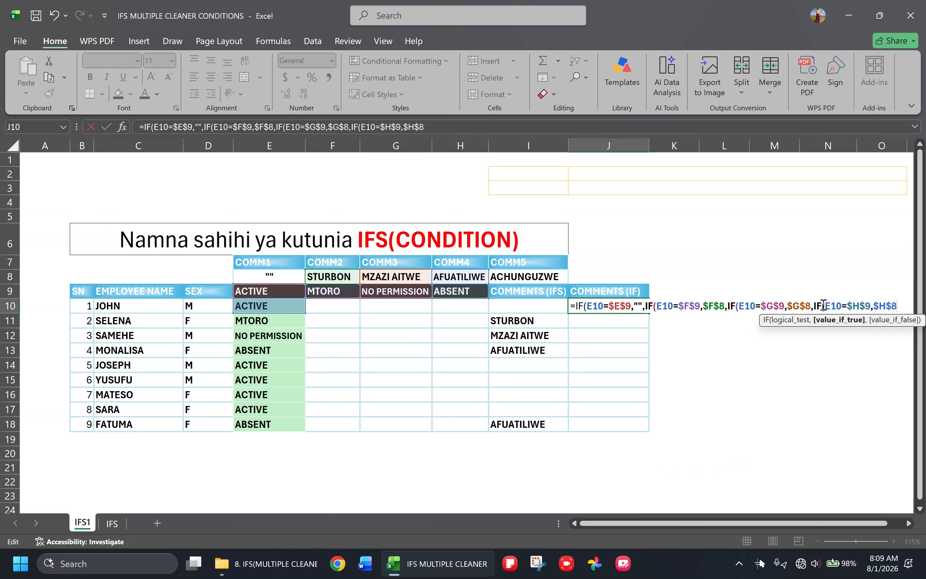
text())
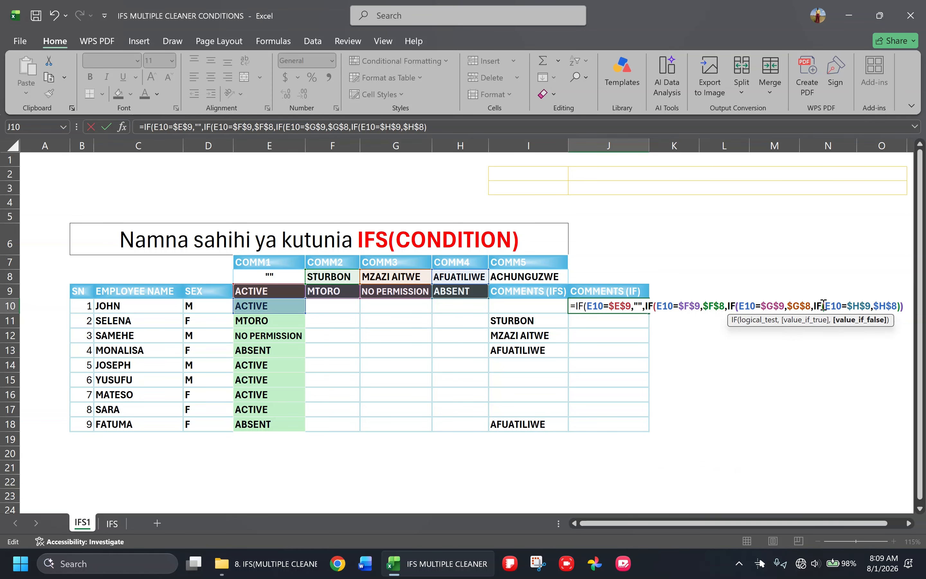
text())))
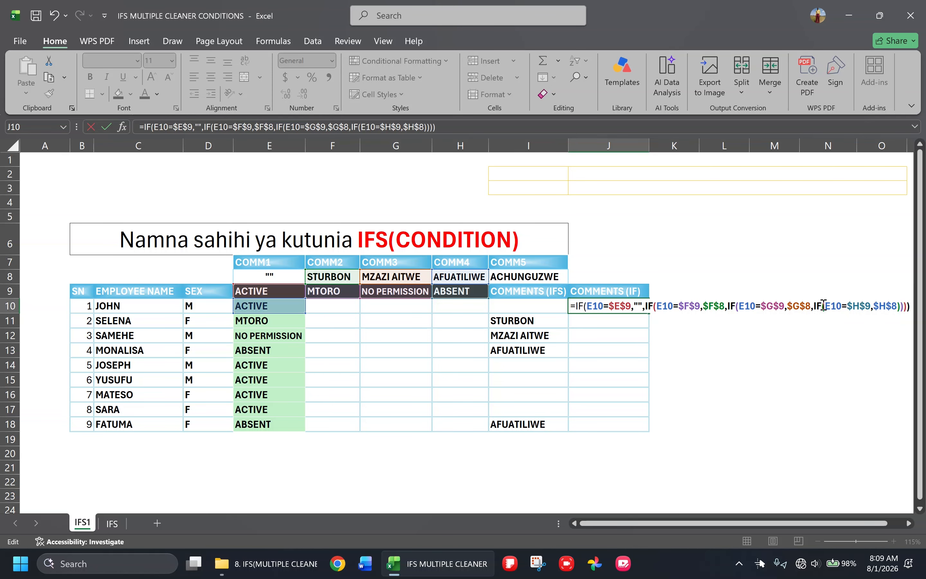
key(ctrl+Return)
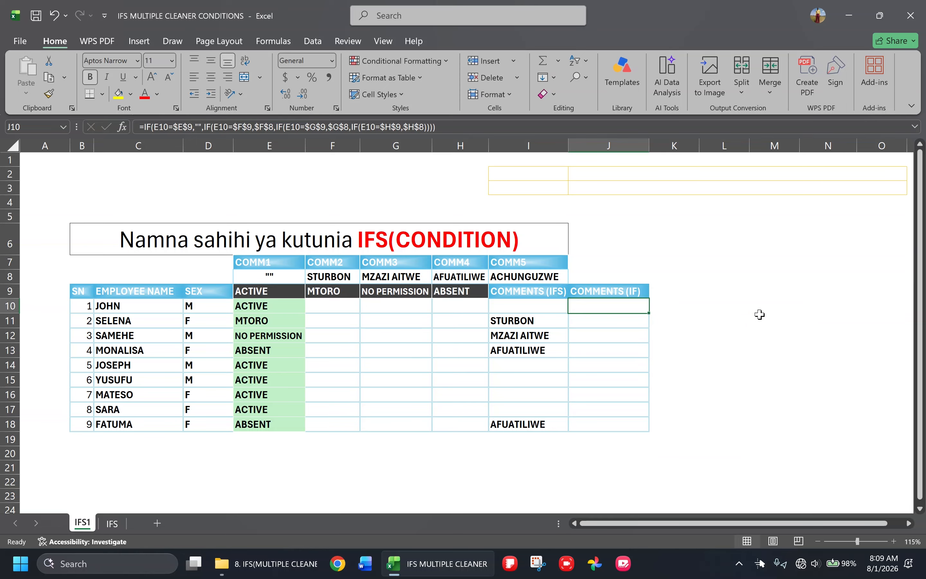
double_click(650, 313)
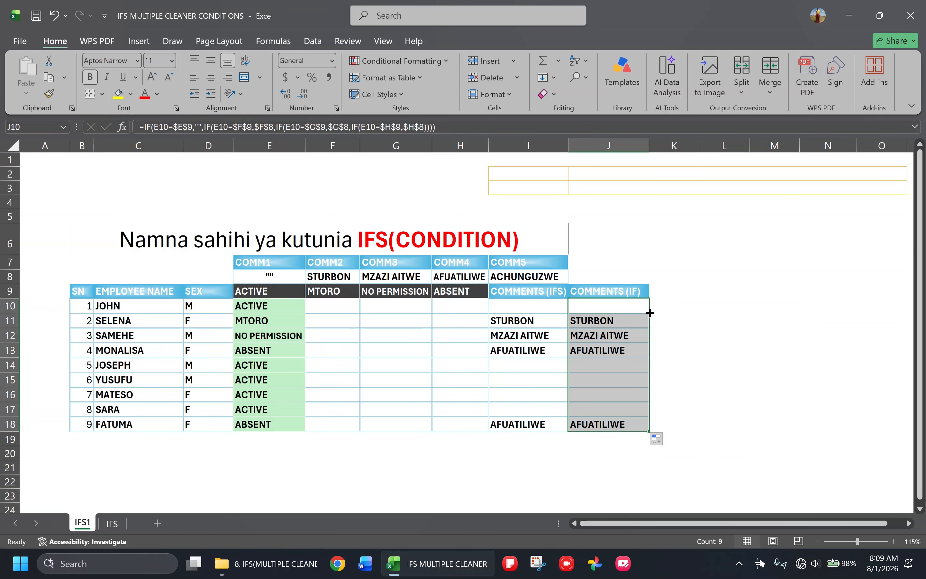
Examine the nested IF formula in J10 and compare it with the IFS formula in I10
click(595, 384)
click(616, 394)
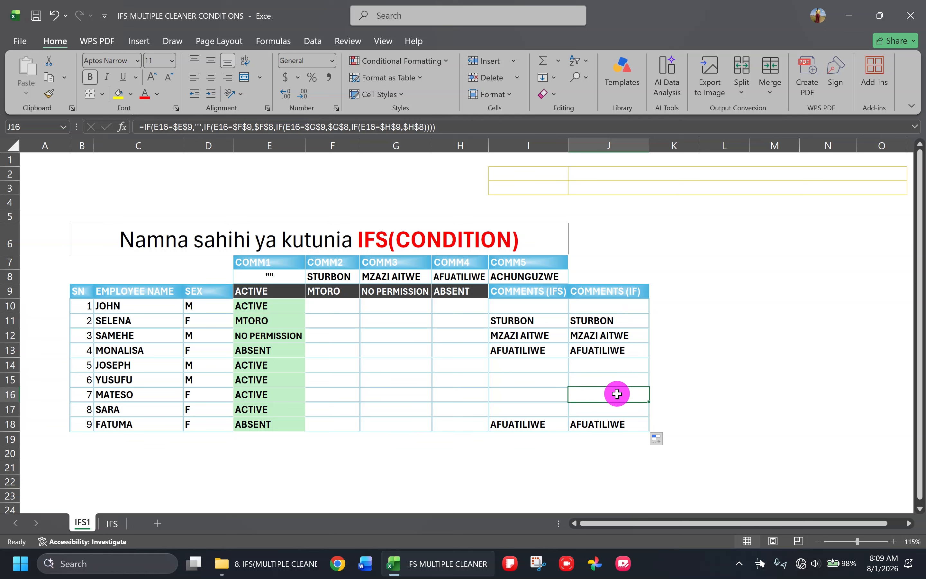
click(654, 369)
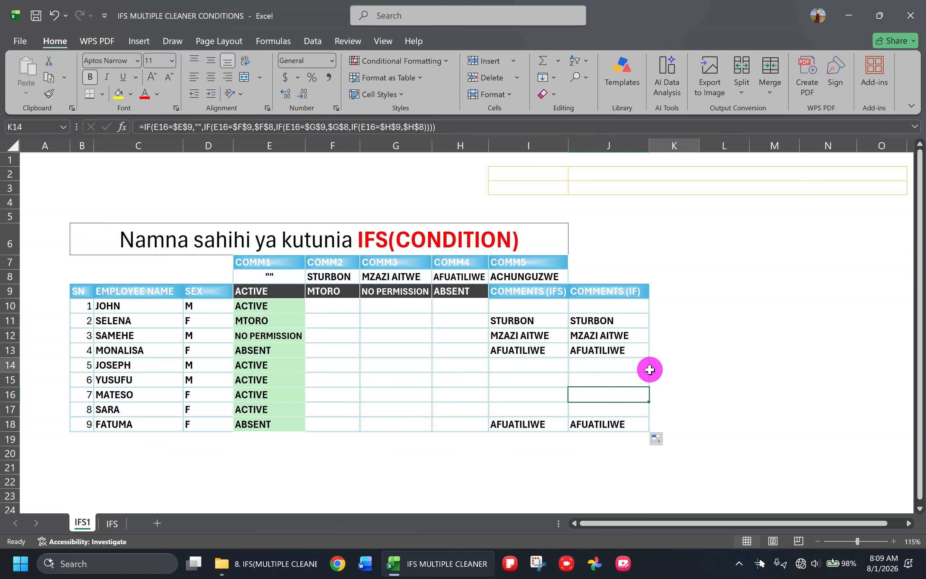
click(589, 308)
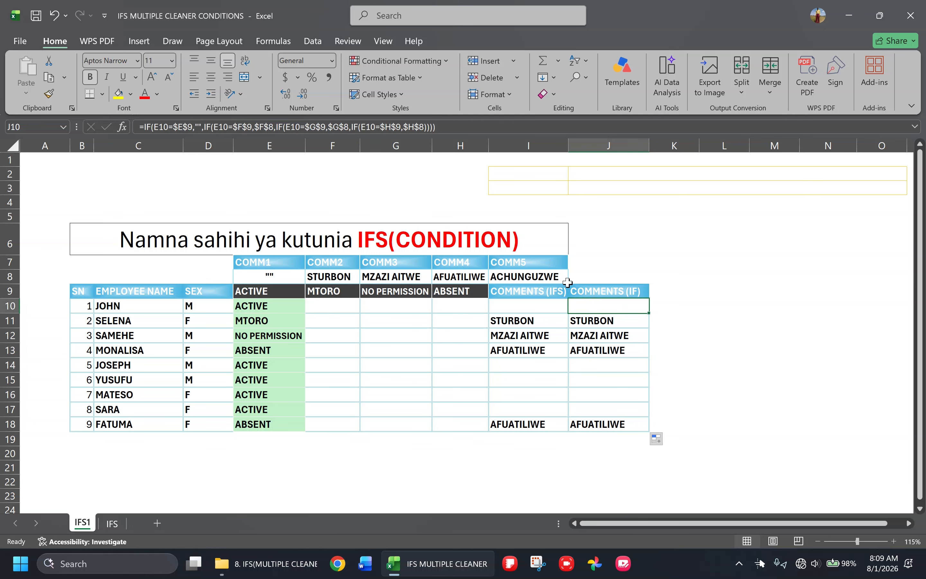
click(446, 124)
text())
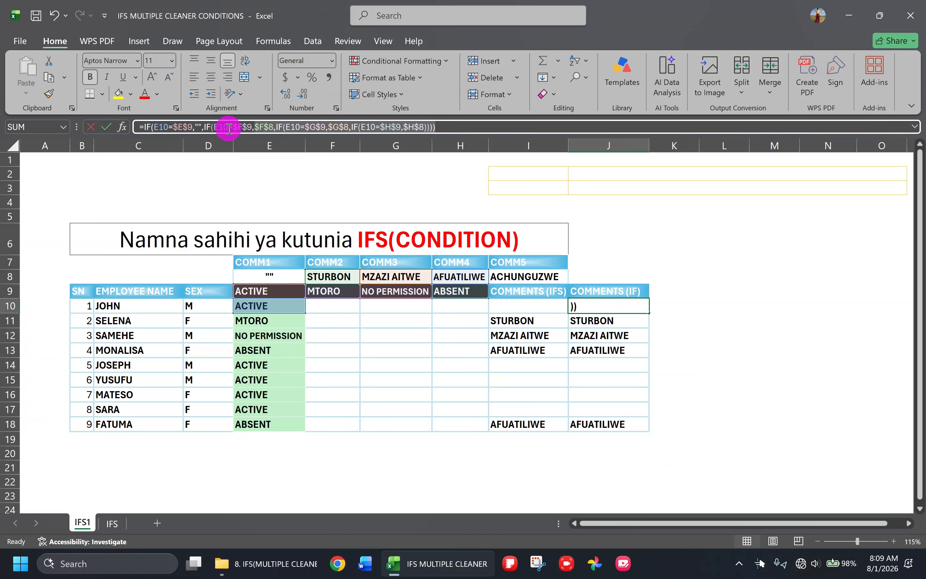
key(ctrl+Return)
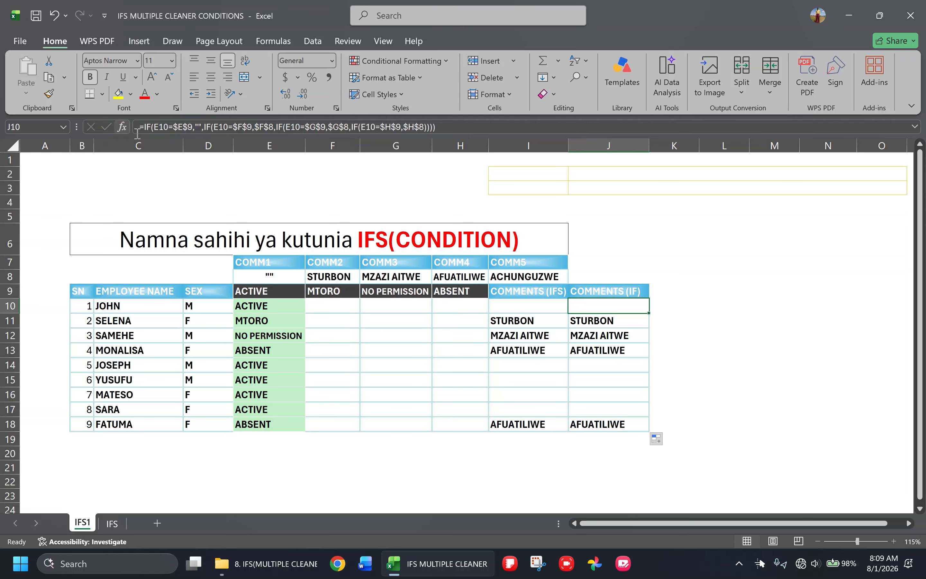
click(515, 304)
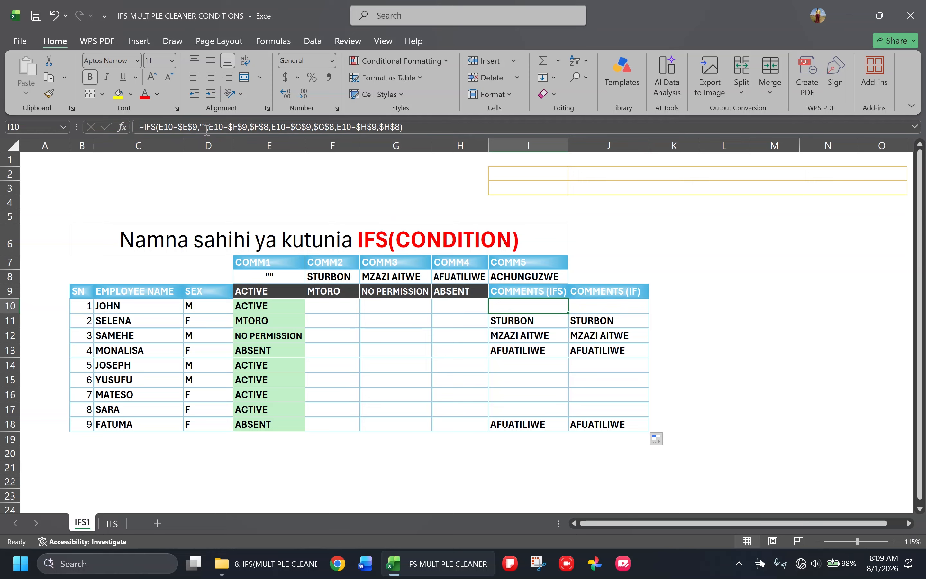
click(417, 126)
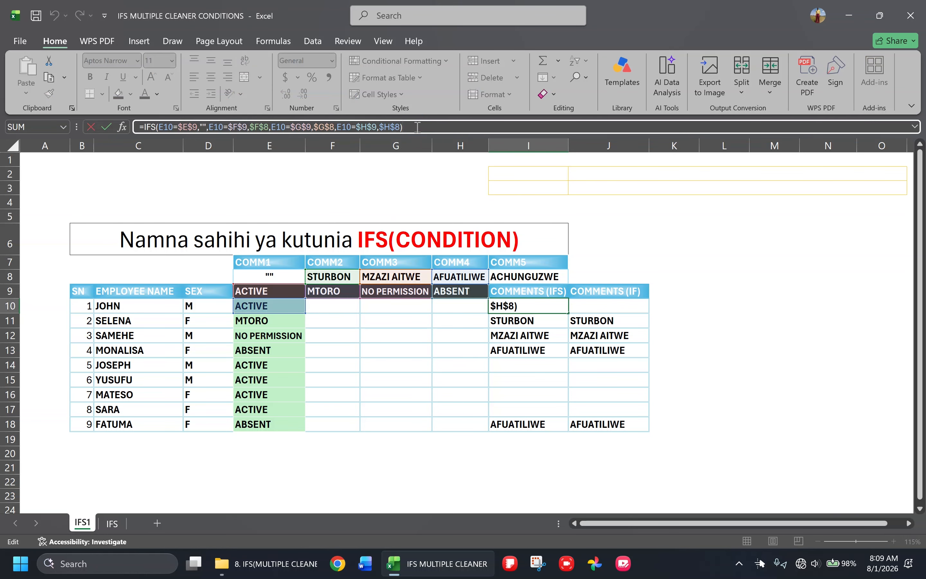
key(ctrl+Return)
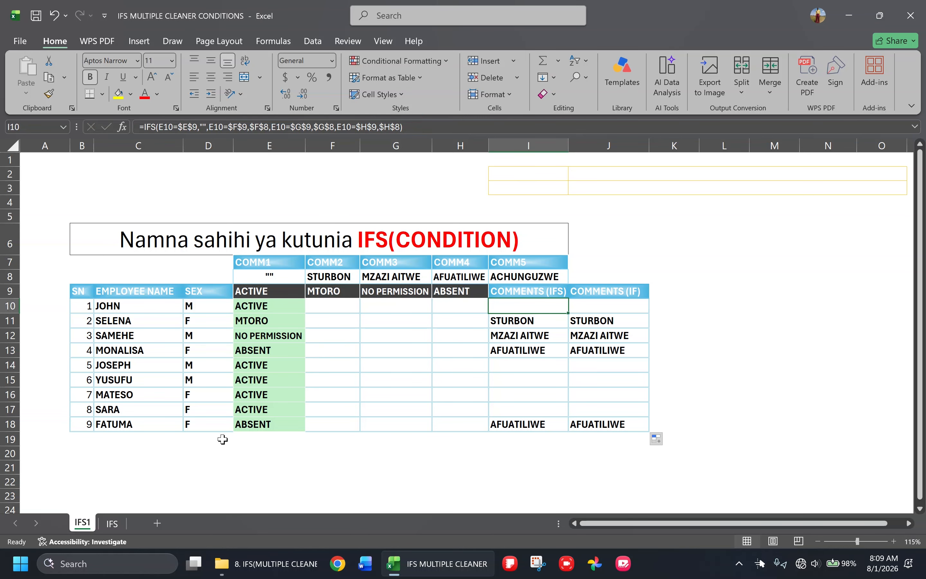
On the IFS sheet, start an IFS formula in R7, the first student's CIV grade cell
click(117, 523)
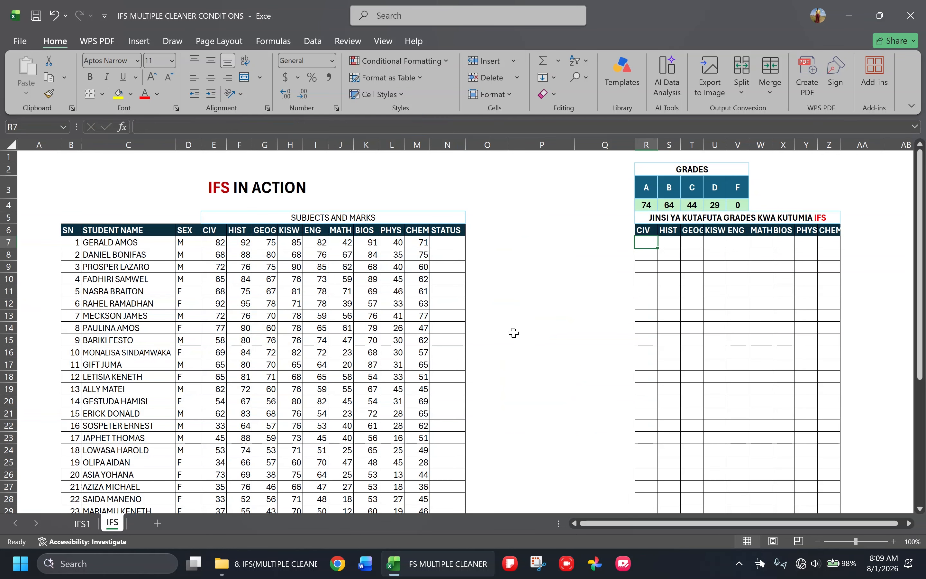
click(648, 243)
click(648, 243)
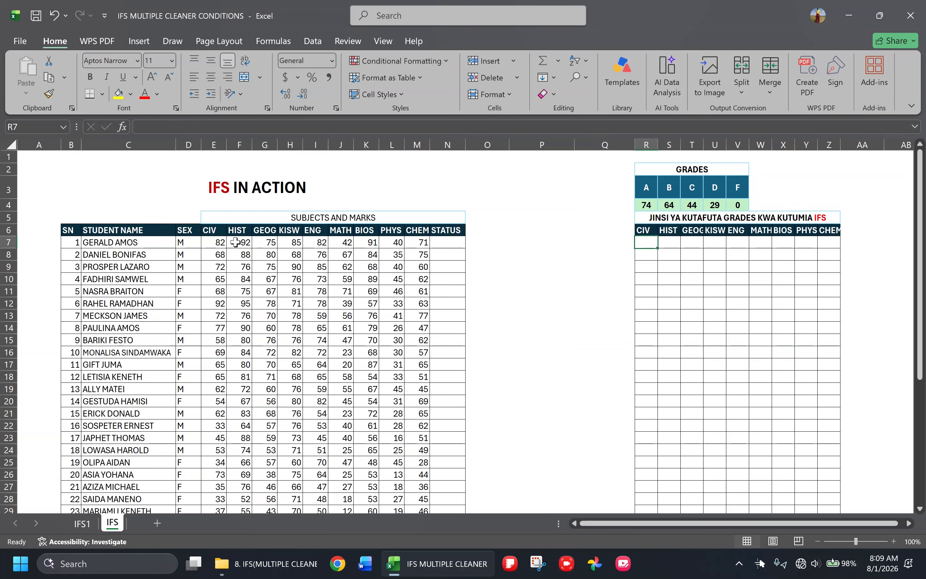
click(646, 242)
text(=)
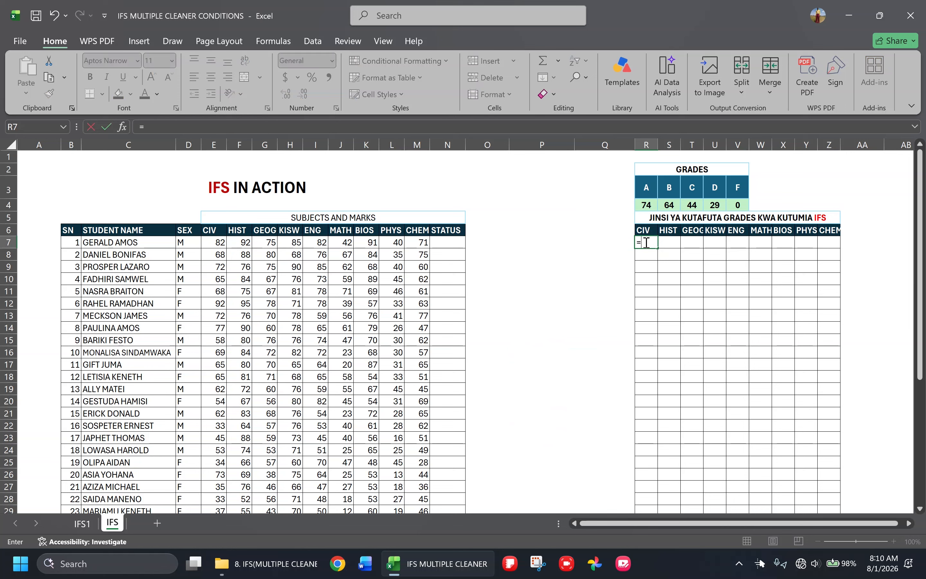
text(IFS()
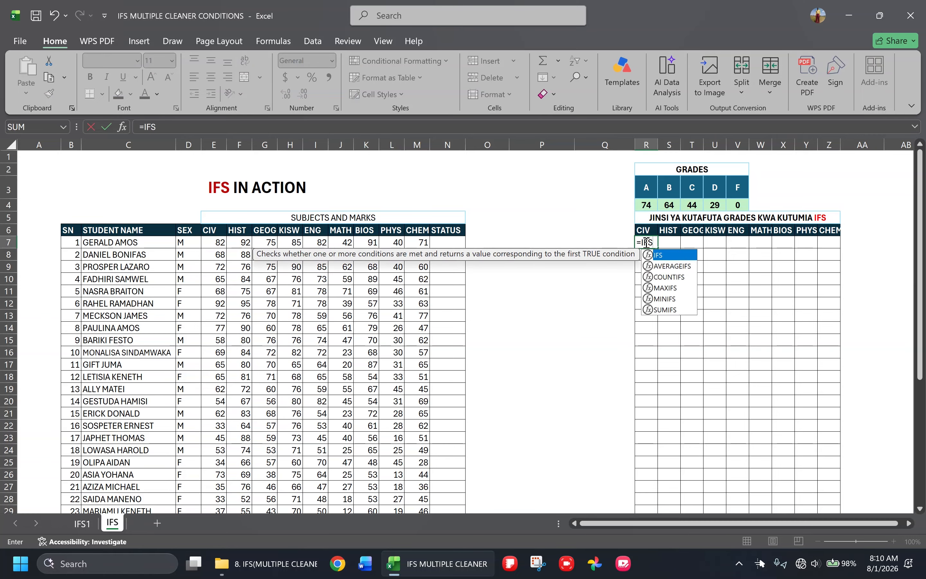
key(Return)
click(539, 305)
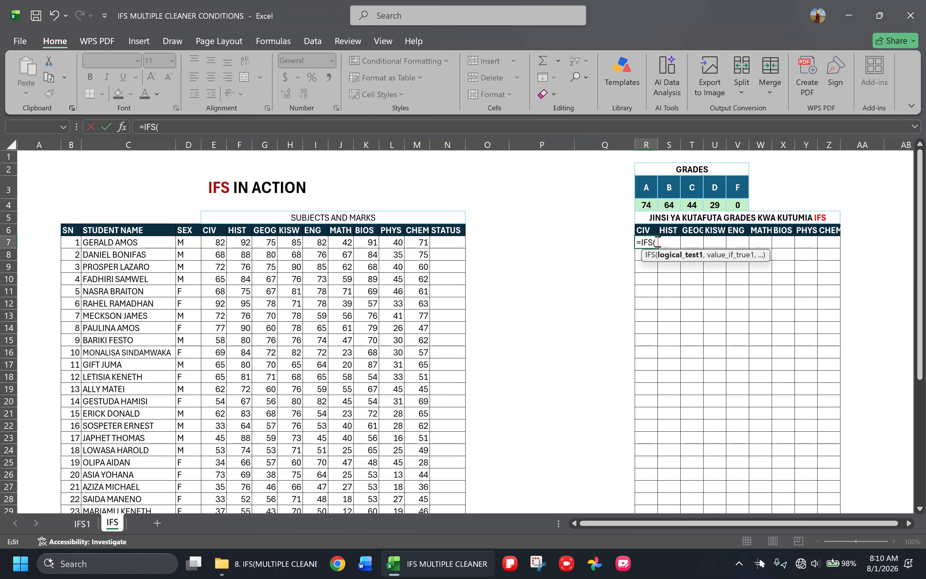
Set the first condition of the R7 formula to E7>$R$4, returning the grade in $R$3
click(211, 243)
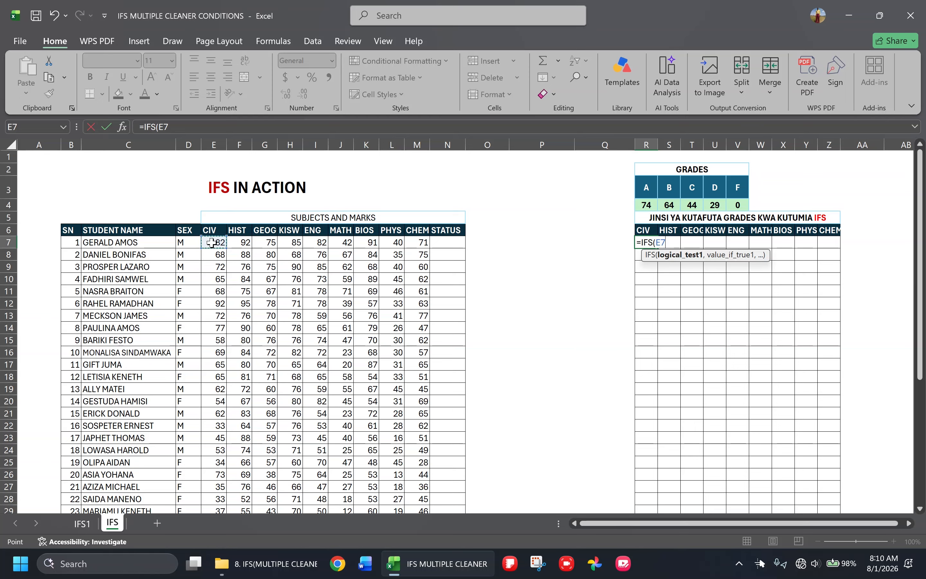
text(>)
click(646, 204)
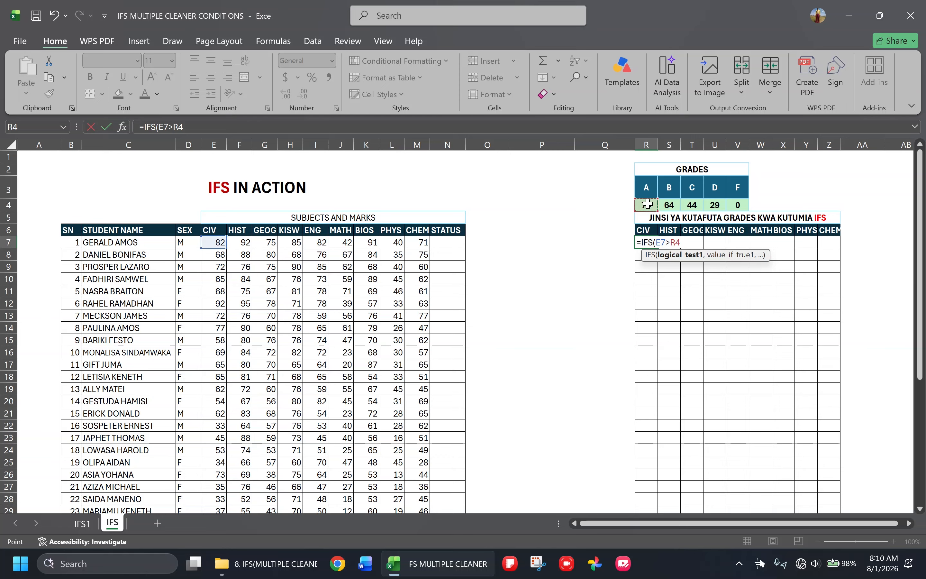
key(F4)
text(,)
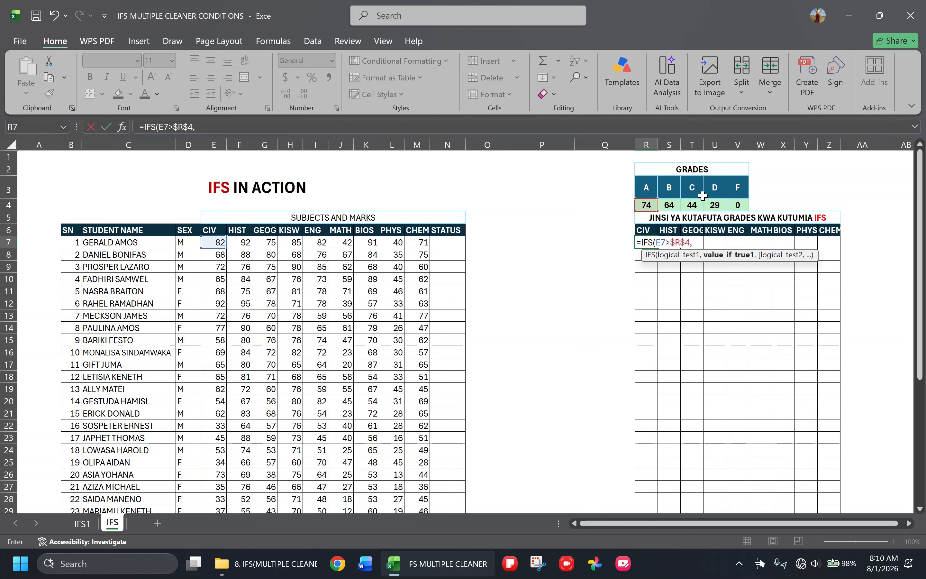
click(645, 188)
key(F4)
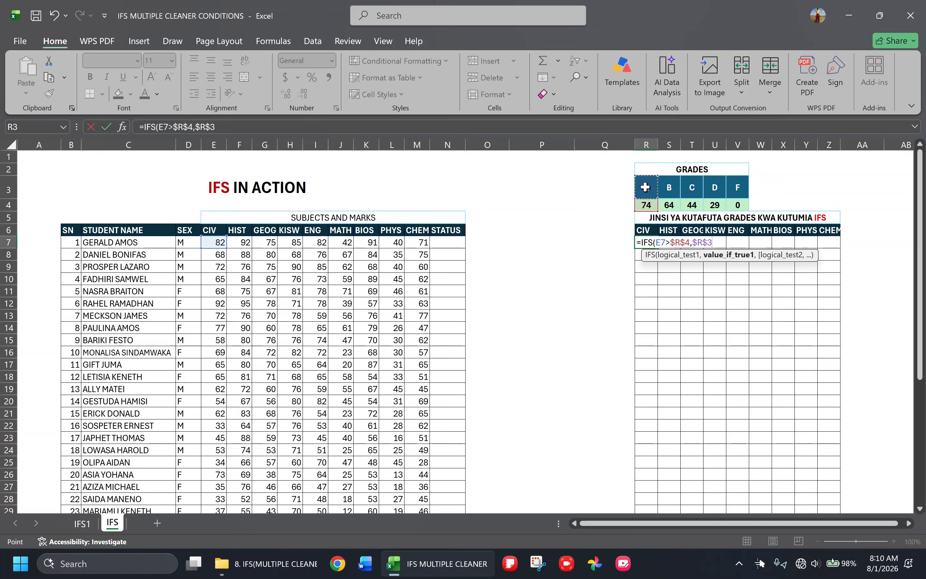
Add a second condition to the R7 formula, E7>$S$4, returning the grade in $S$3
text(,)
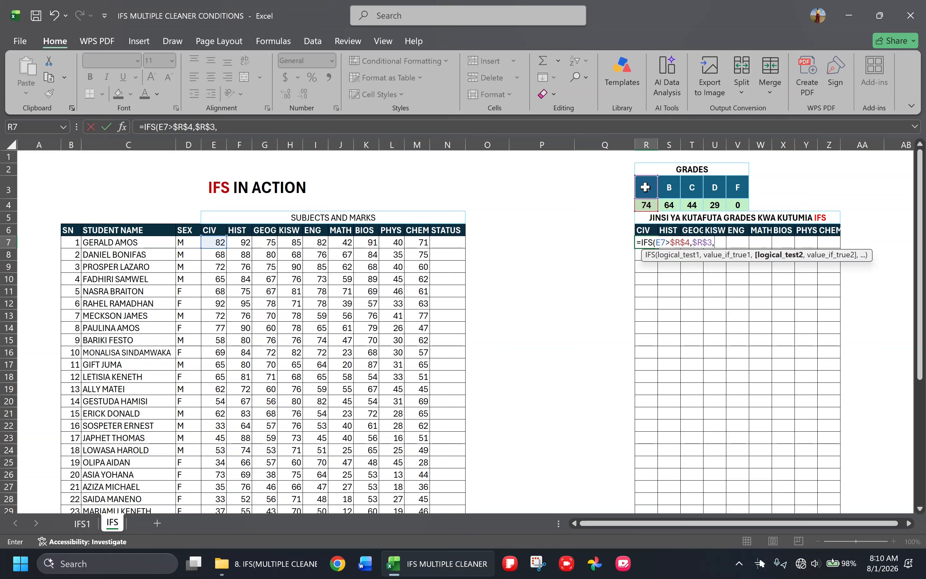
click(215, 243)
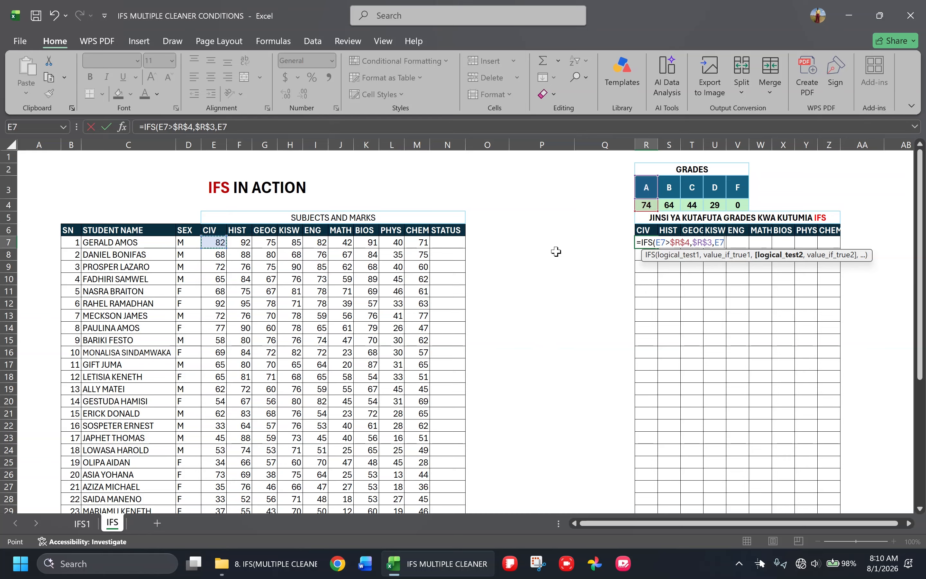
text(>)
click(668, 206)
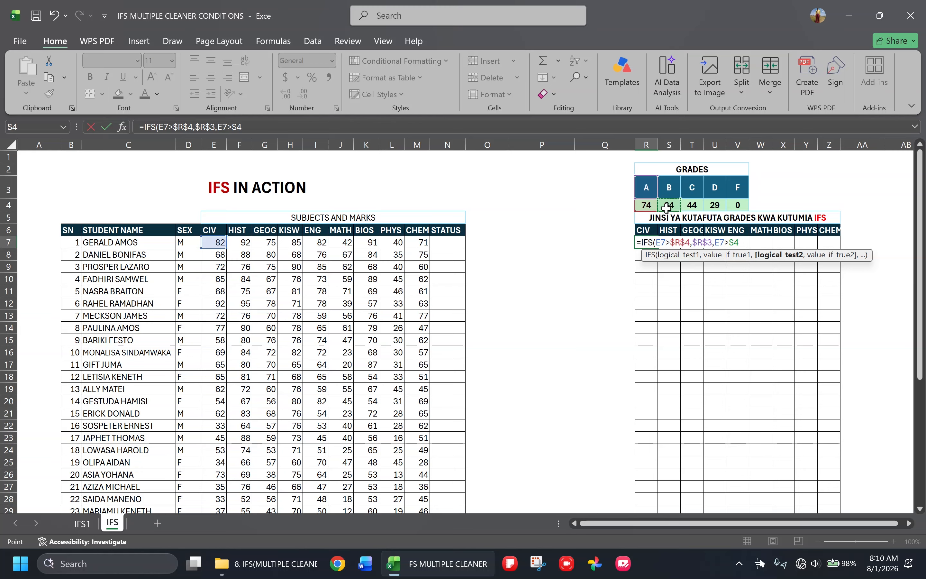
key(F4)
text(,)
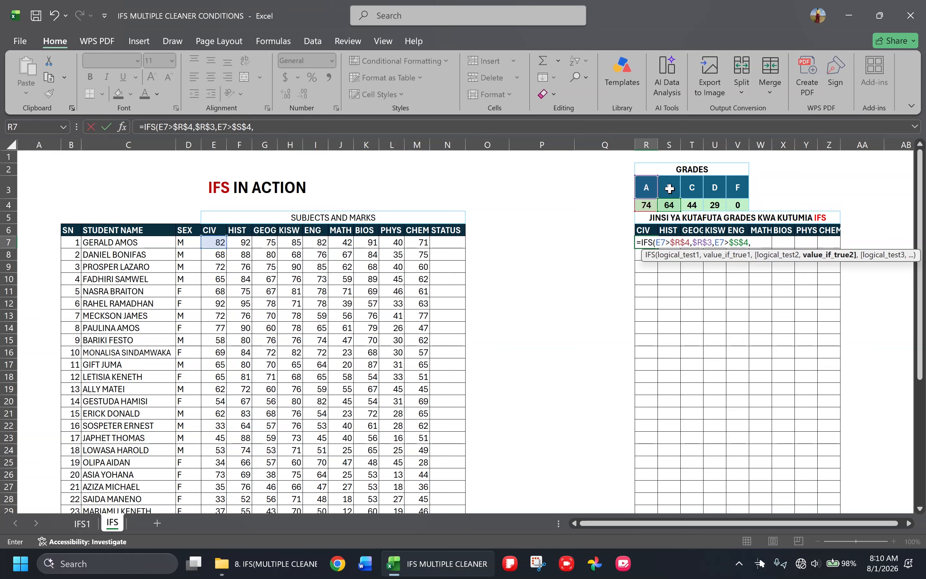
click(669, 188)
key(F4)
text(,)
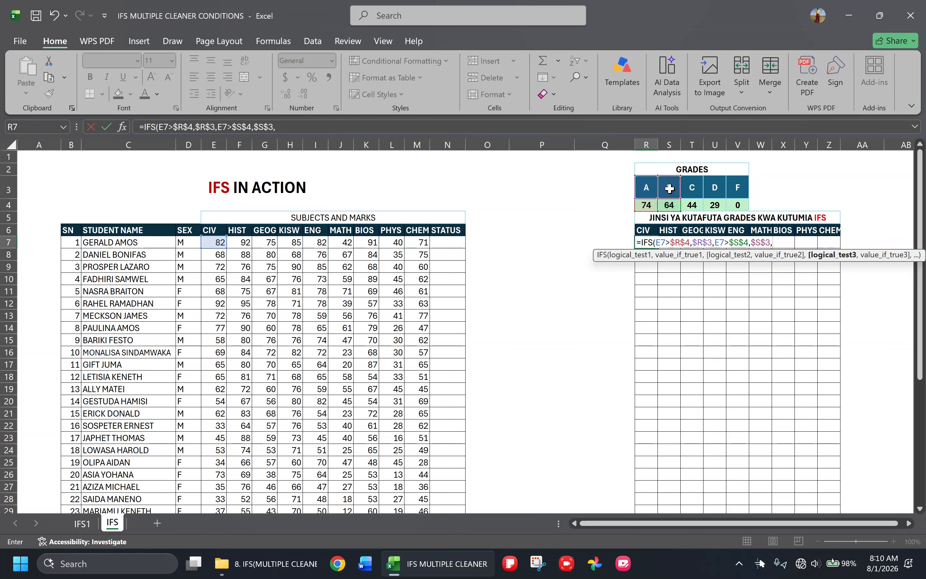
Add a third condition to the R7 formula, E7>$T$4, returning the grade in $T$3
click(214, 240)
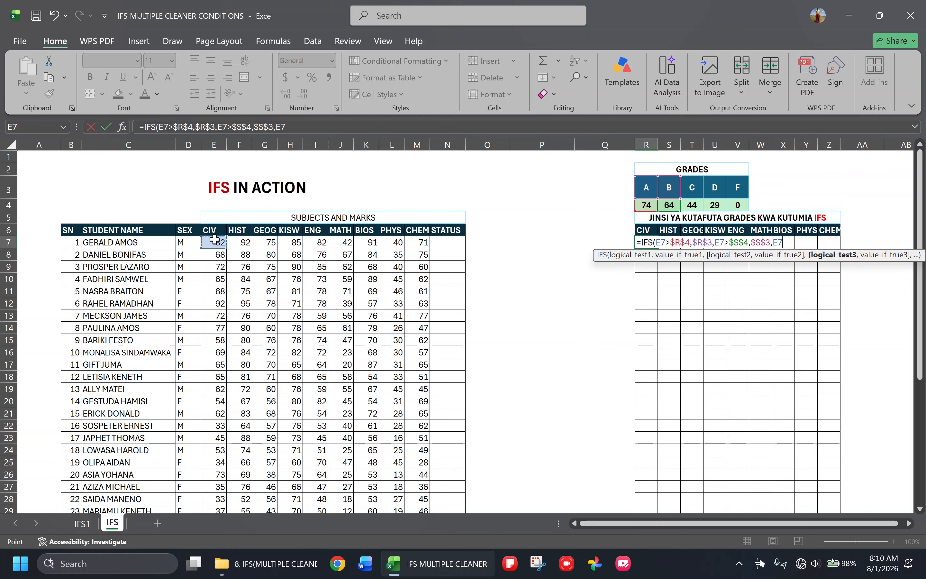
text(>)
click(691, 203)
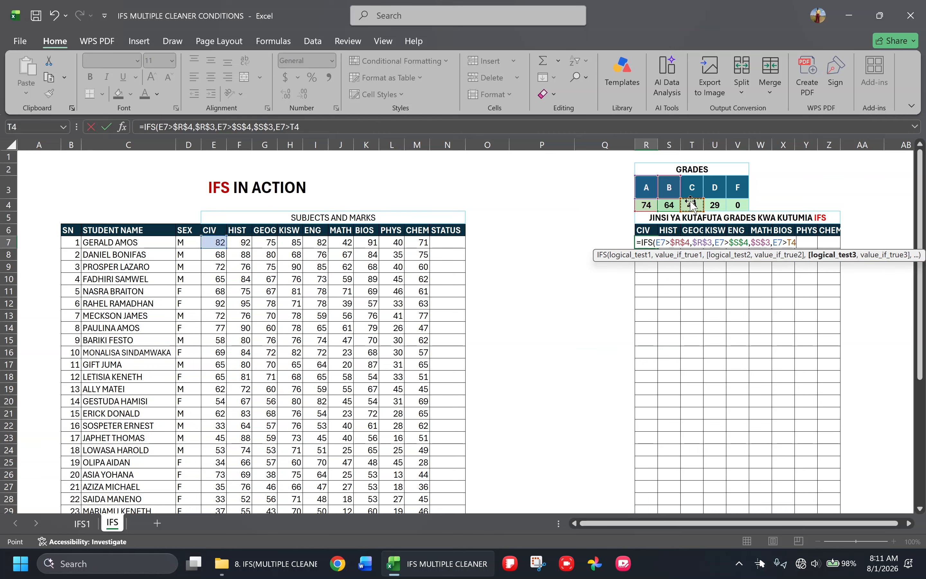
key(F4)
text(,)
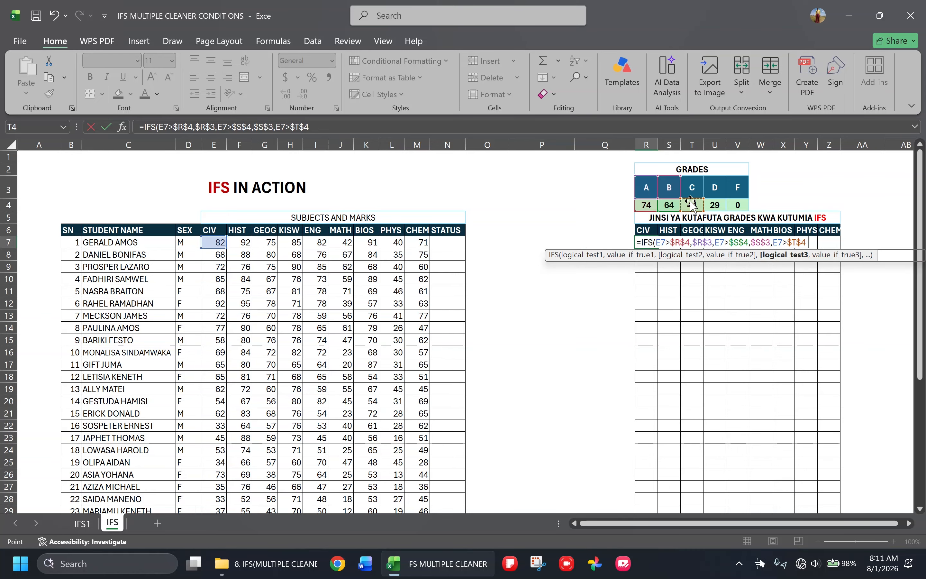
click(690, 188)
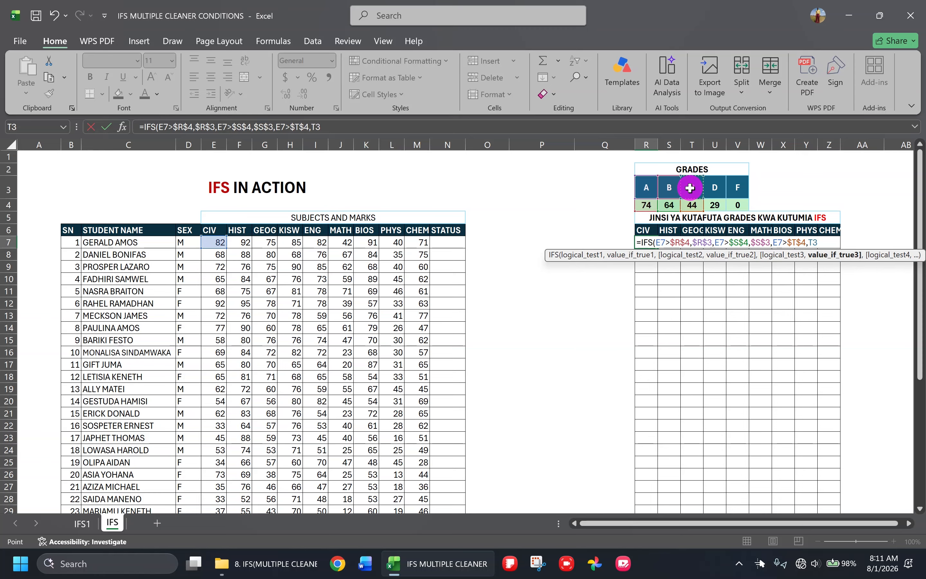
key(F4)
text(,)
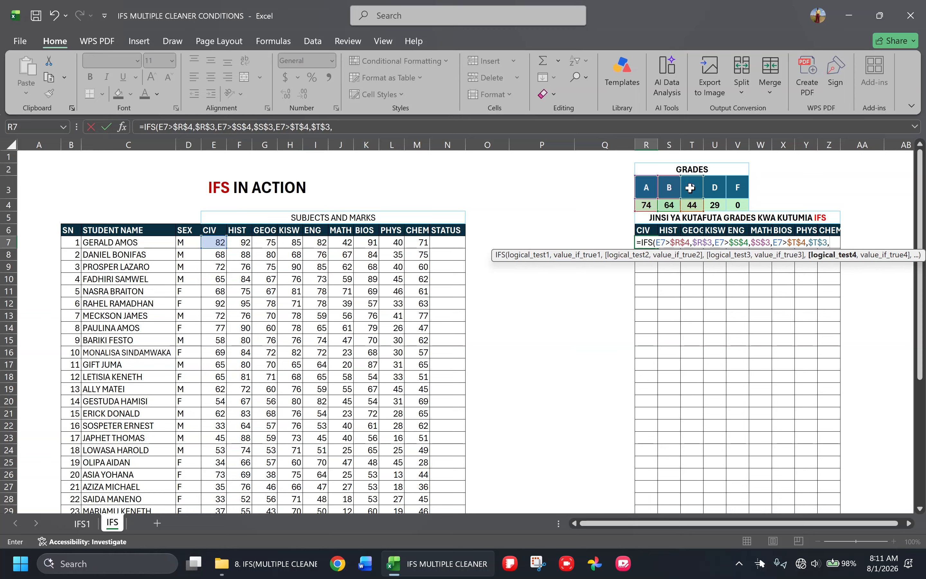
Add a fourth condition to the R7 formula, E7>$U$4, returning the grade in $U$3
click(213, 241)
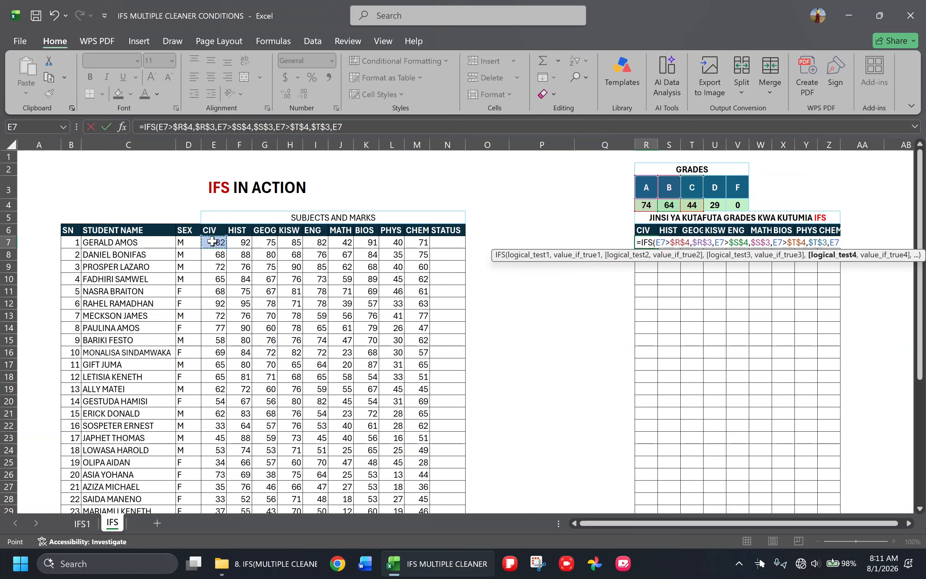
text(>)
click(716, 205)
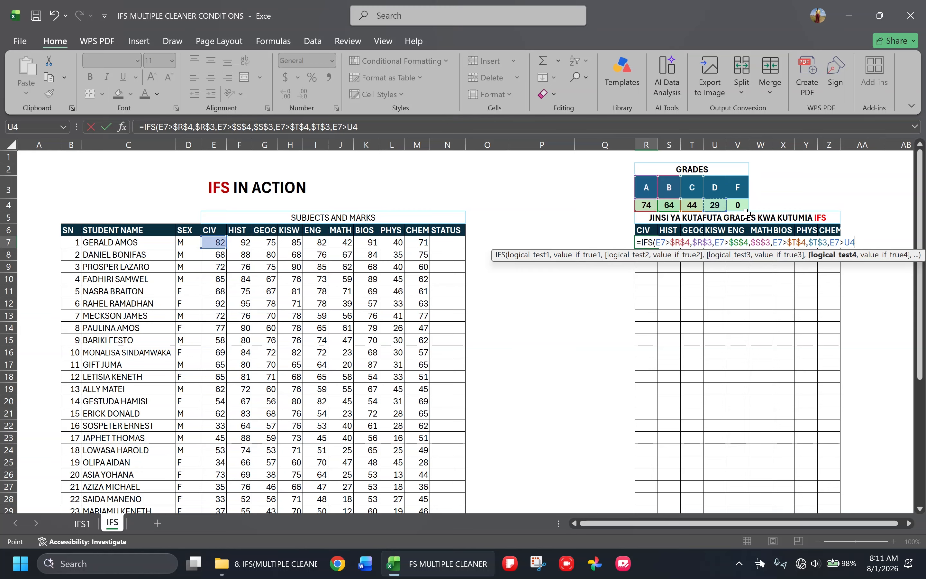
key(F4)
text(,)
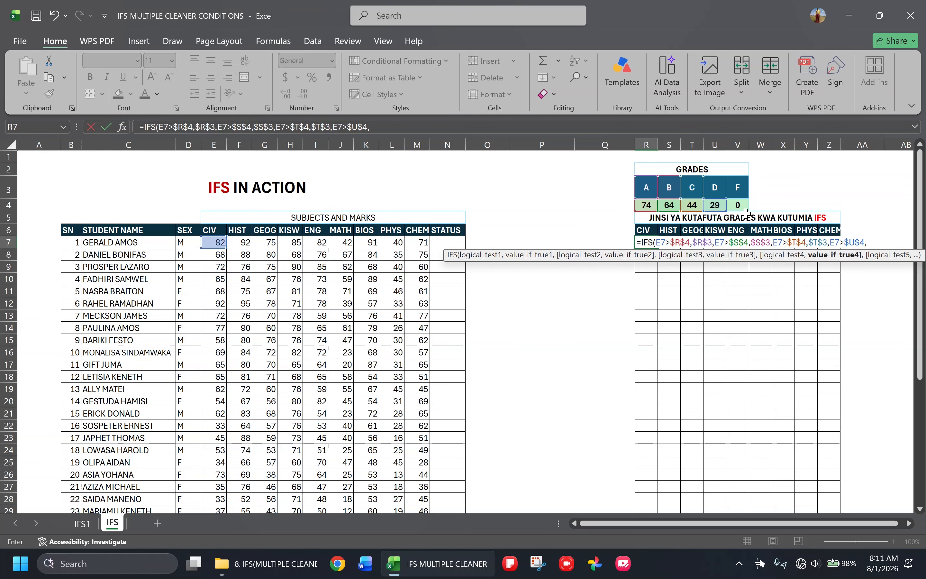
click(711, 186)
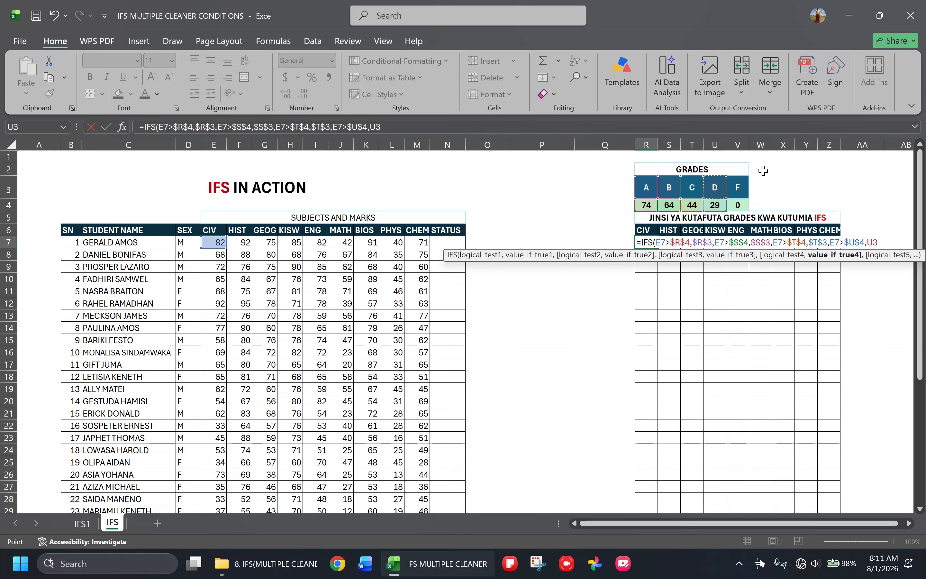
key(F4)
text(,)
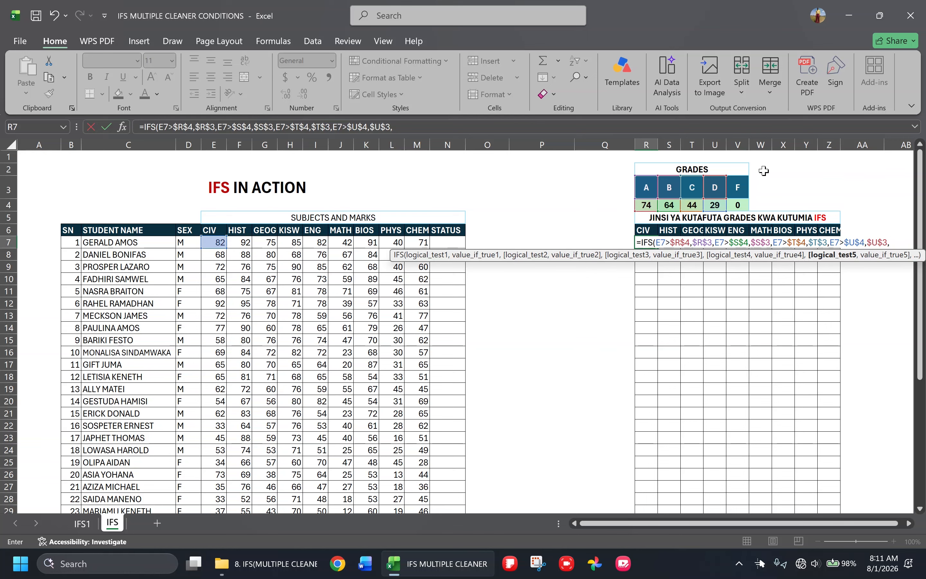
Add the last condition E7>$V$4, returning the grade in $V$3, then close and enter the R7 formula
click(211, 242)
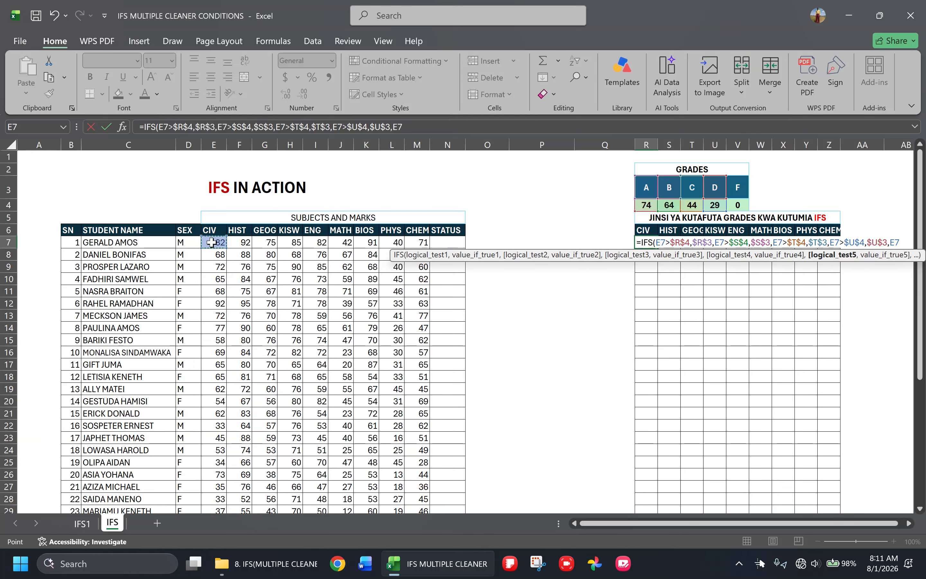
text(>)
click(742, 205)
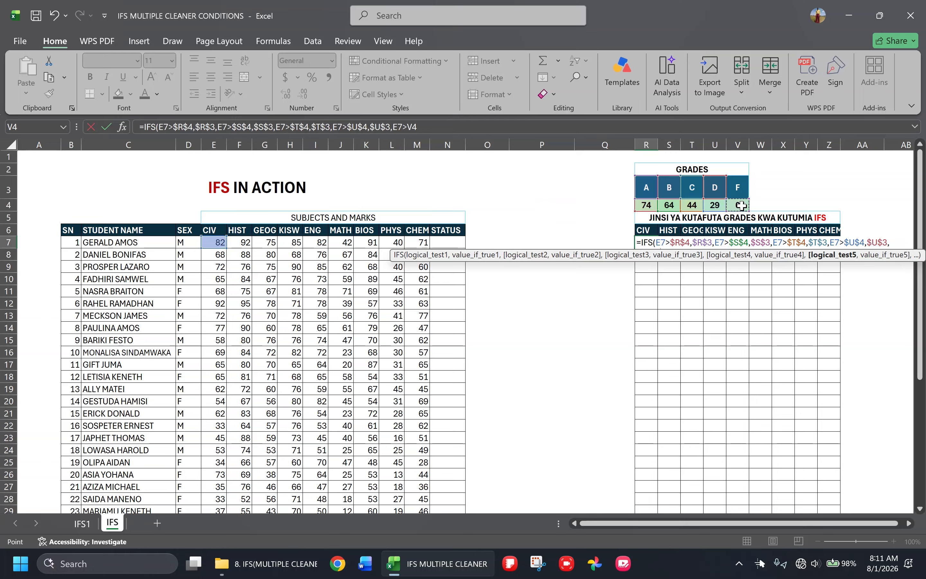
key(F4)
click(453, 129)
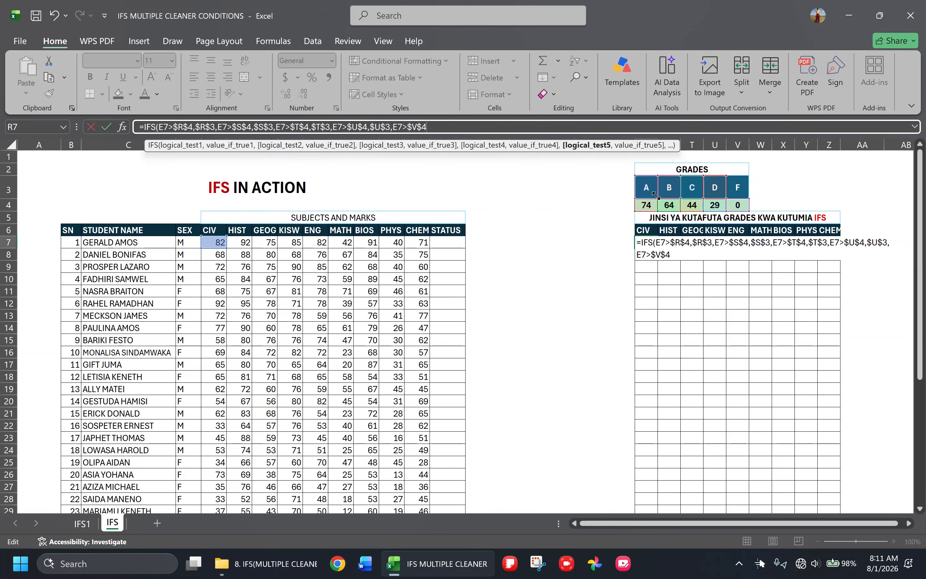
text(,)
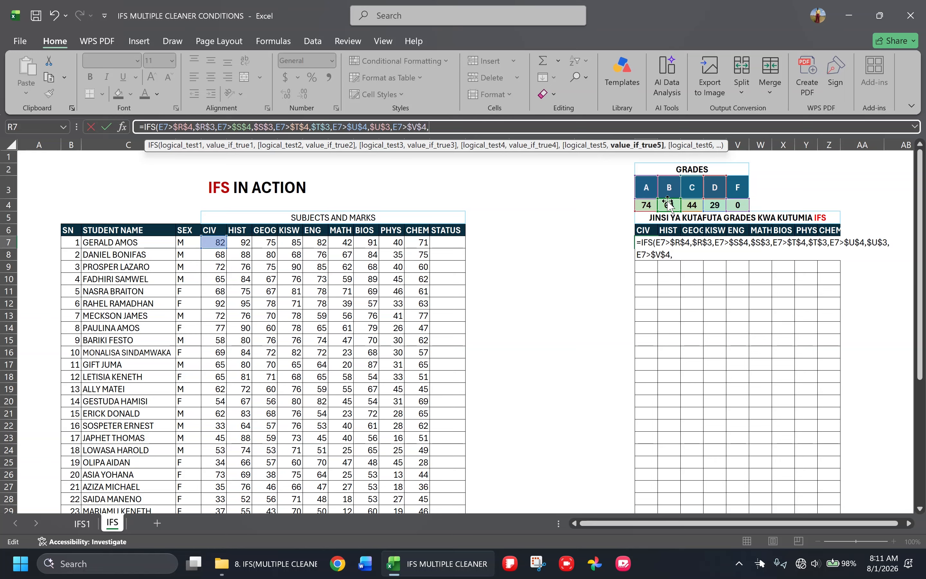
click(734, 188)
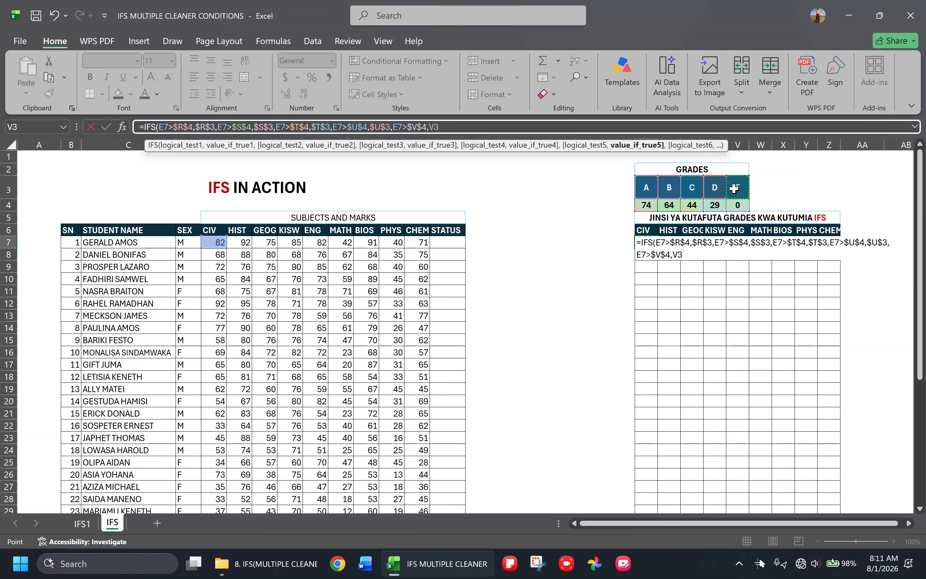
key(F4)
text())
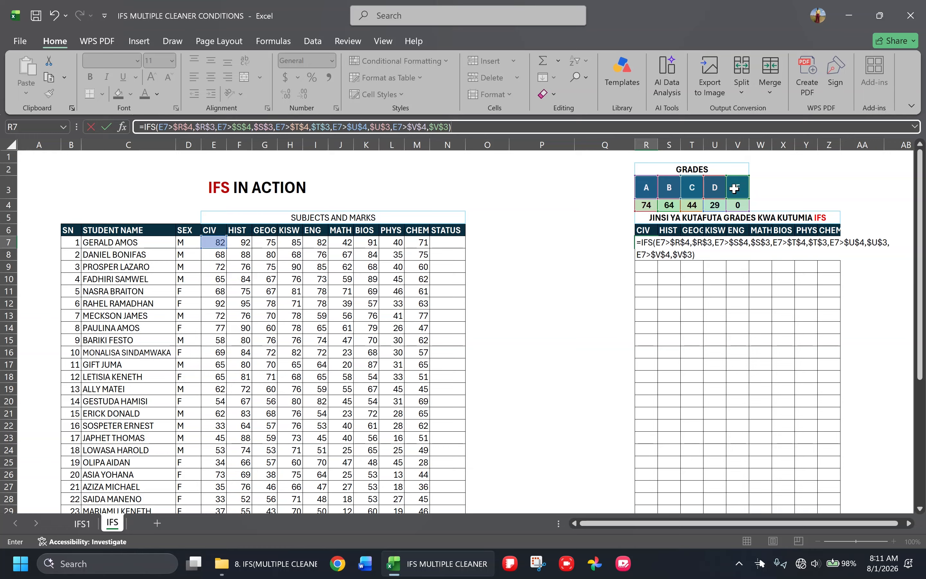
key(ctrl+Return)
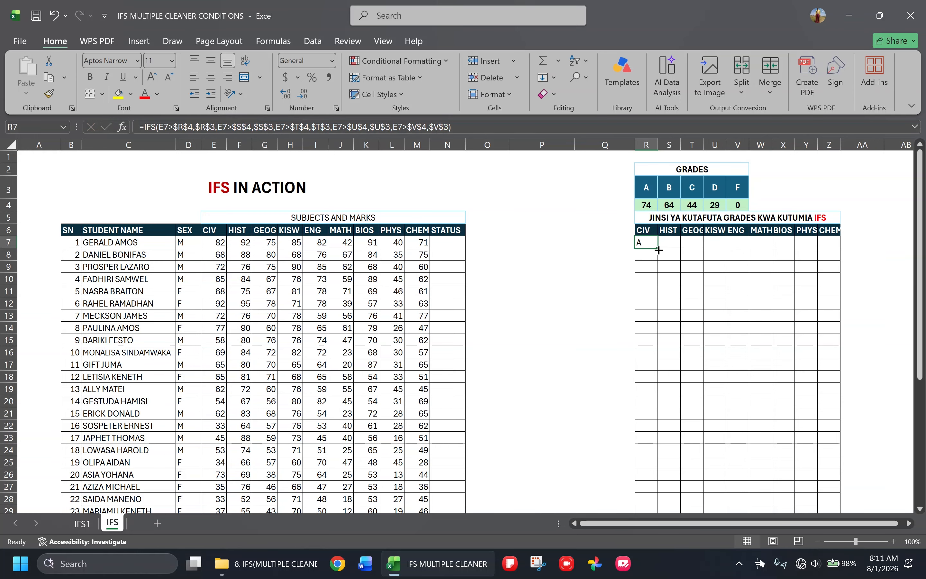
Fill the R7 grade formula across all subjects and down all students, covering R7:Z43
drag(658, 249, 837, 479)
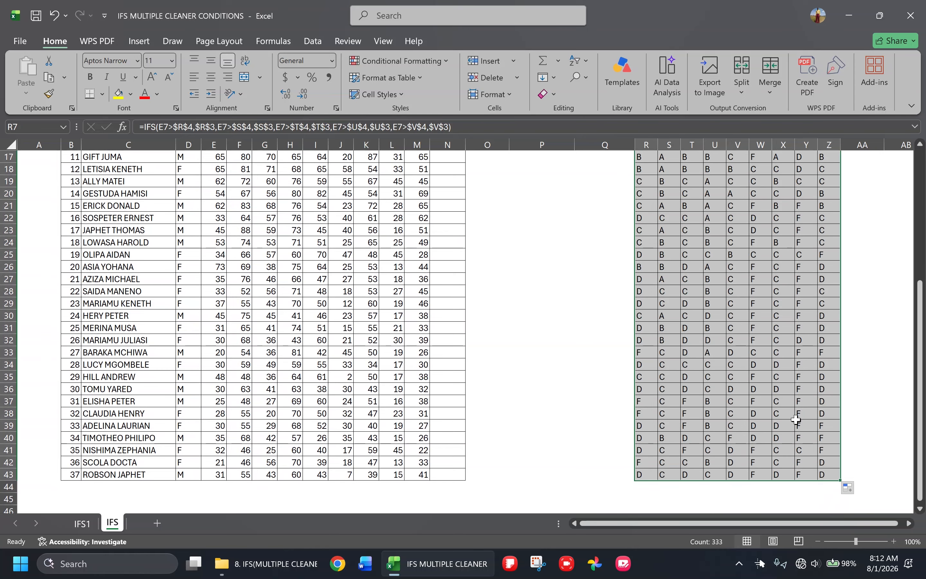
scroll(779, 367, up, 5)
scroll(779, 367, up, 1)
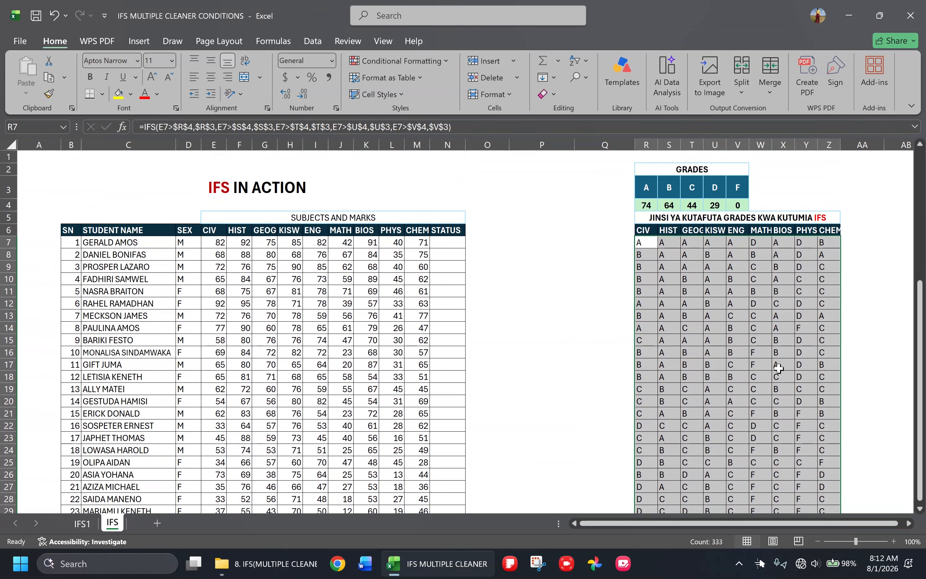
click(546, 279)
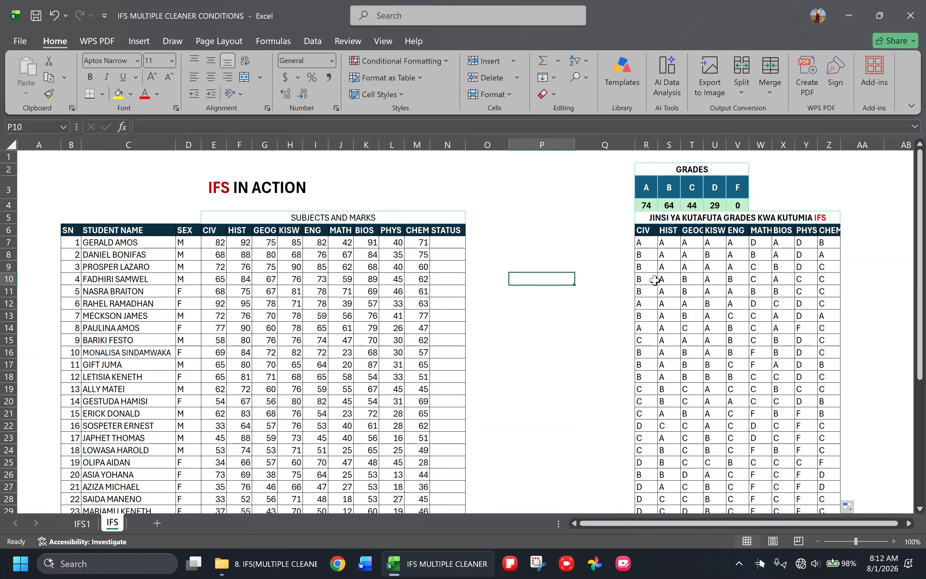
Test the R7 grade formula by setting the CIV mark in E7 to 29, and undo that mark change
click(212, 242)
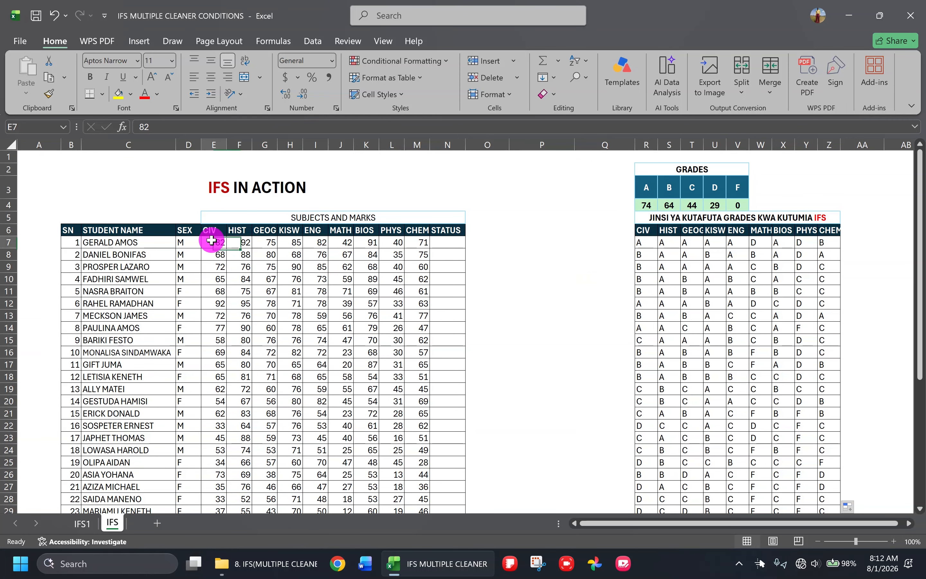
text(29)
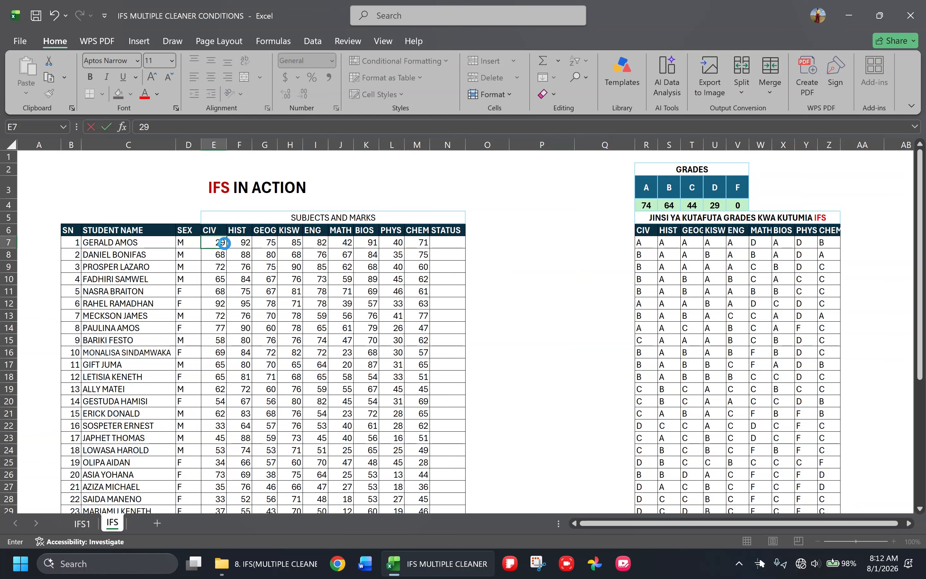
key(Return)
click(652, 242)
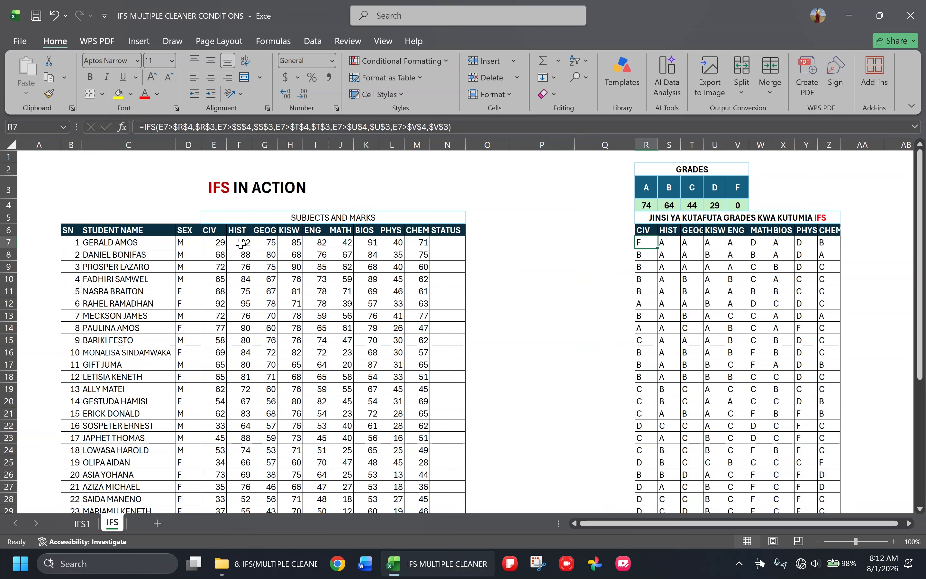
key(ctrl+z)
click(264, 351)
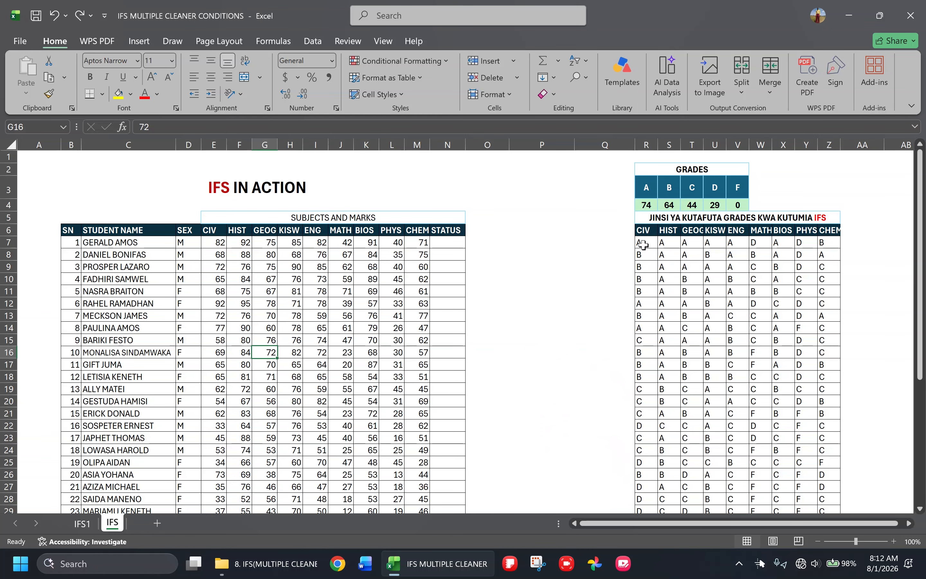
On the IFS1 sheet, select the empty range F10:H18 between the employees' status and comment columns
click(82, 524)
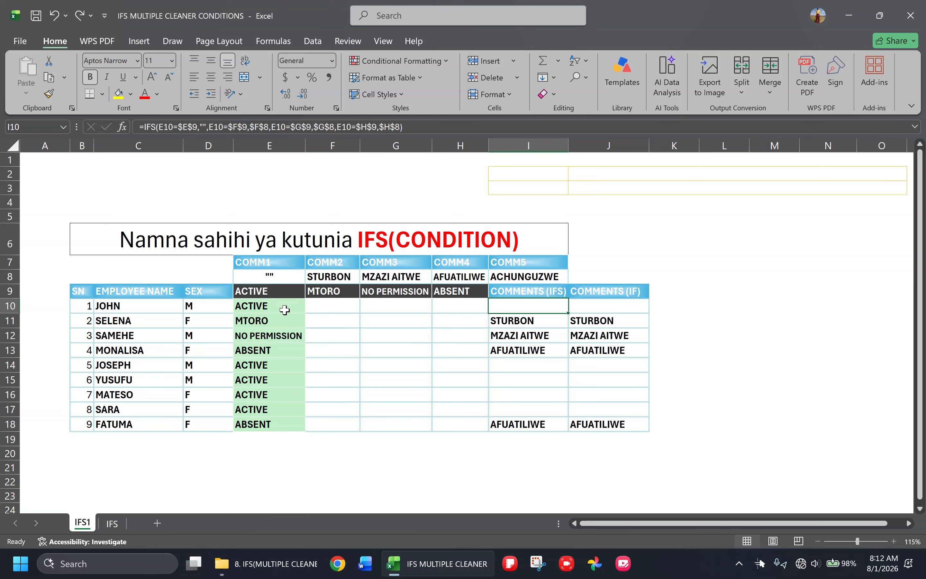
drag(318, 305, 475, 424)
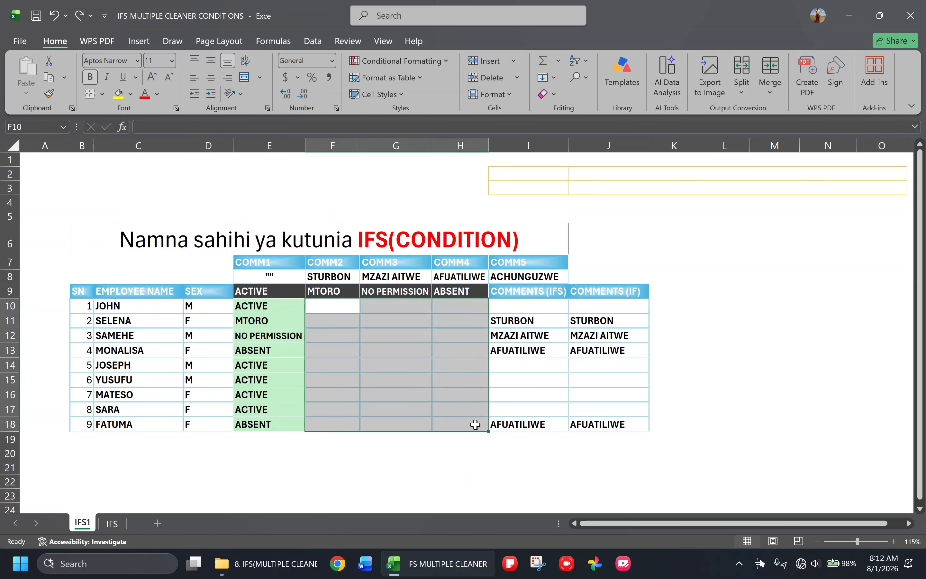